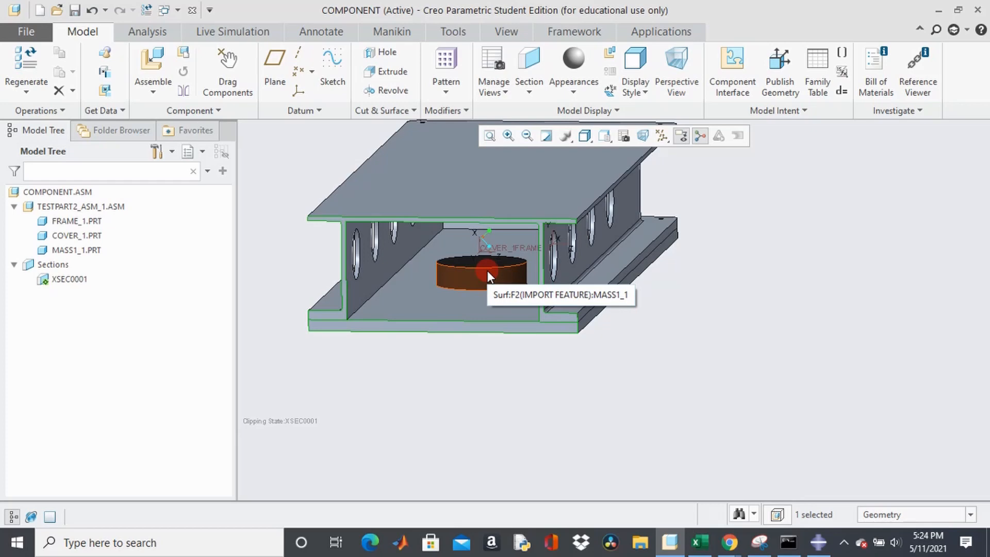
Switch to Abaqus/CAE and change from the Part module to the Assembly module for Model-1
middle_drag(485, 270, 525, 250)
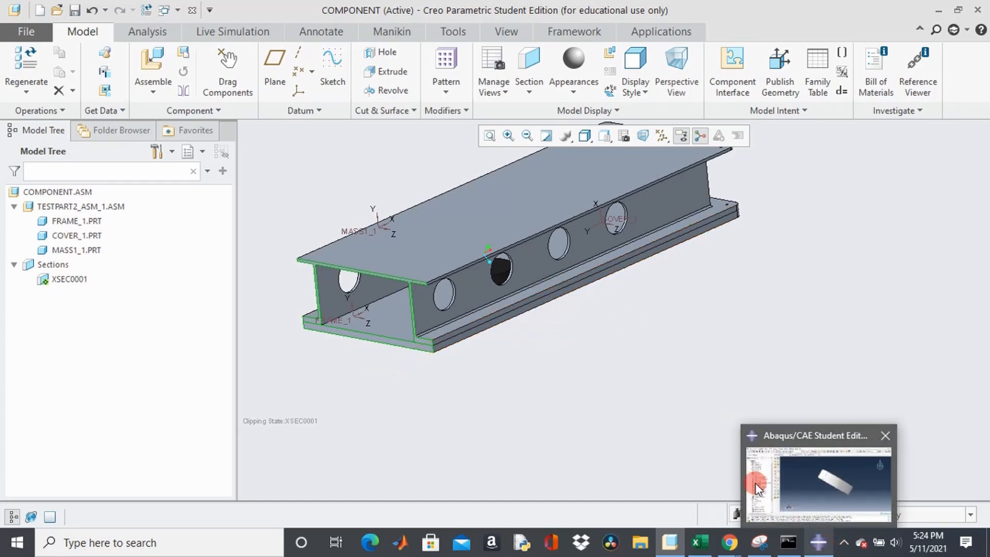
click(819, 545)
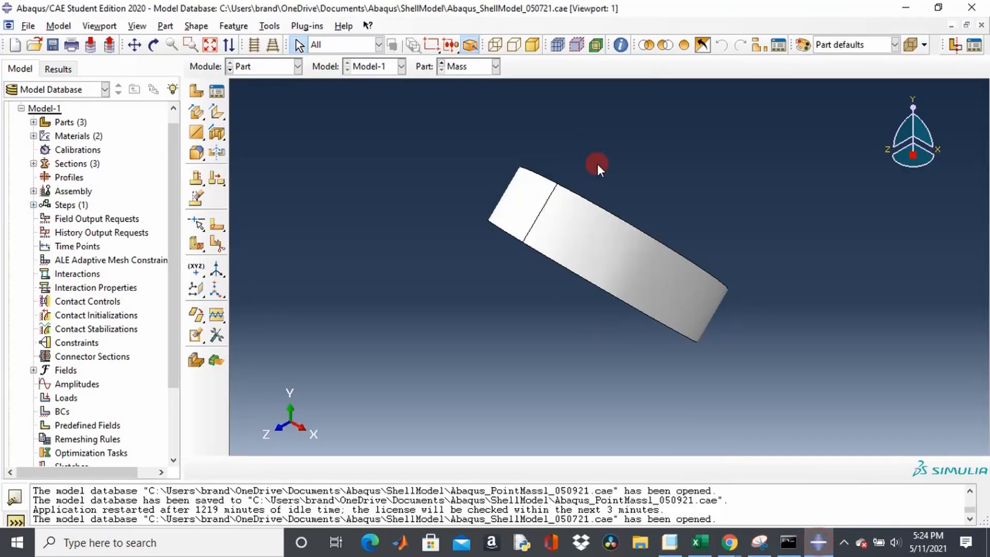
ctrl+alt+drag(594, 166, 562, 226)
click(274, 69)
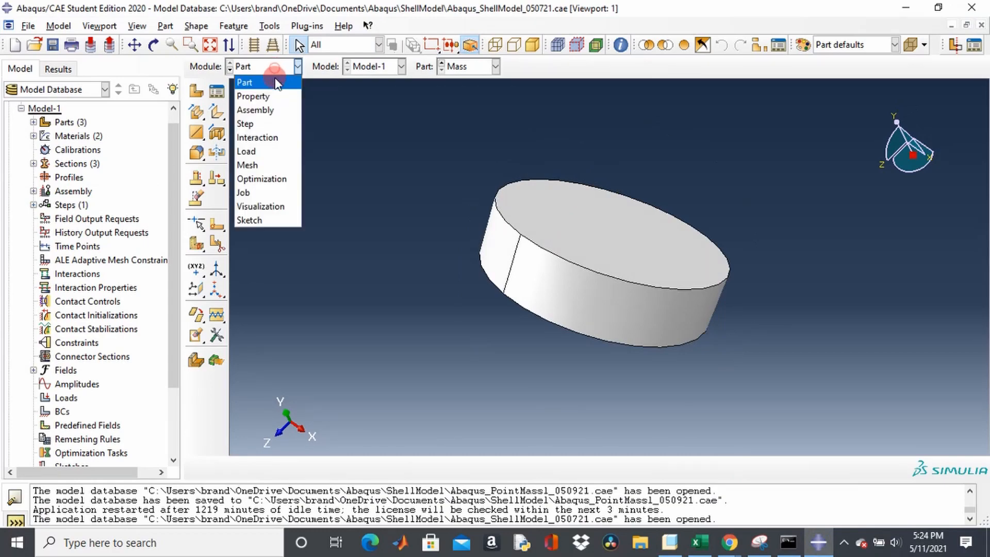
click(270, 112)
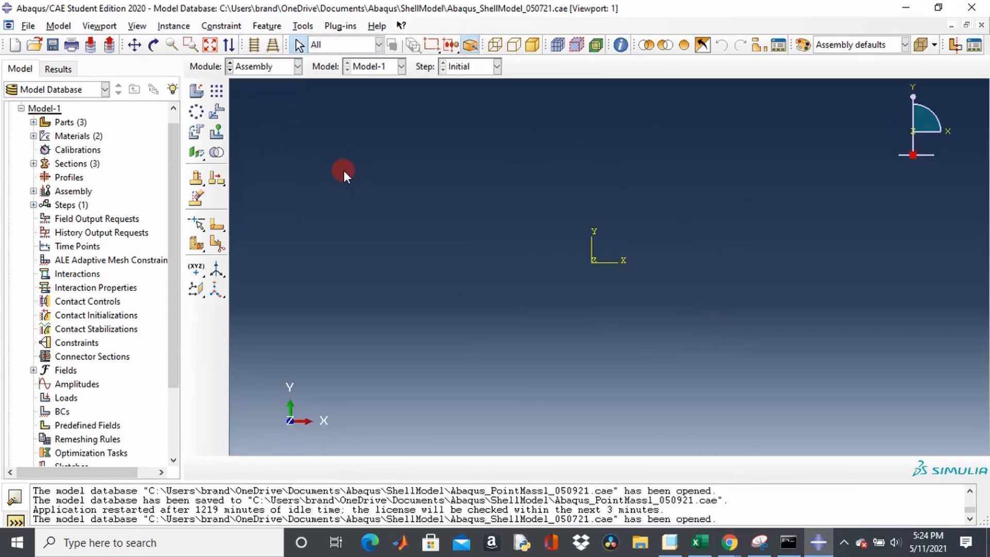
Create dependent instances of the Cover and Frame parts in the assembly, leaving out the Mass part
click(196, 90)
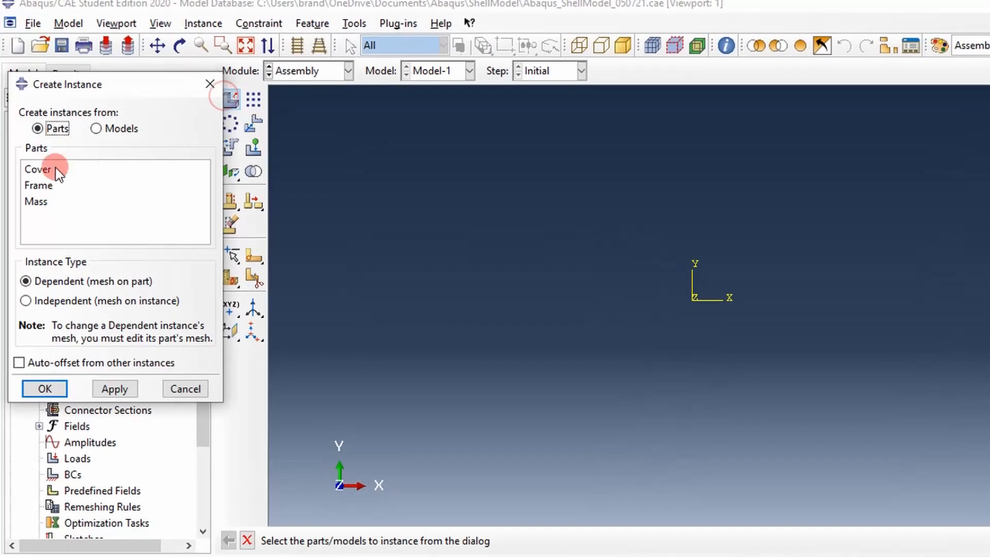
click(44, 172)
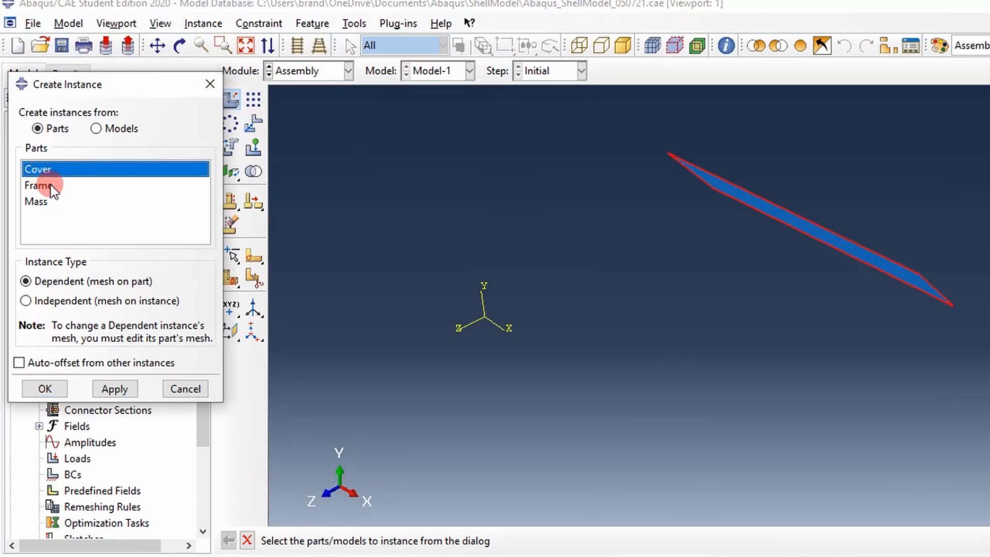
ctrl+click(51, 184)
click(50, 392)
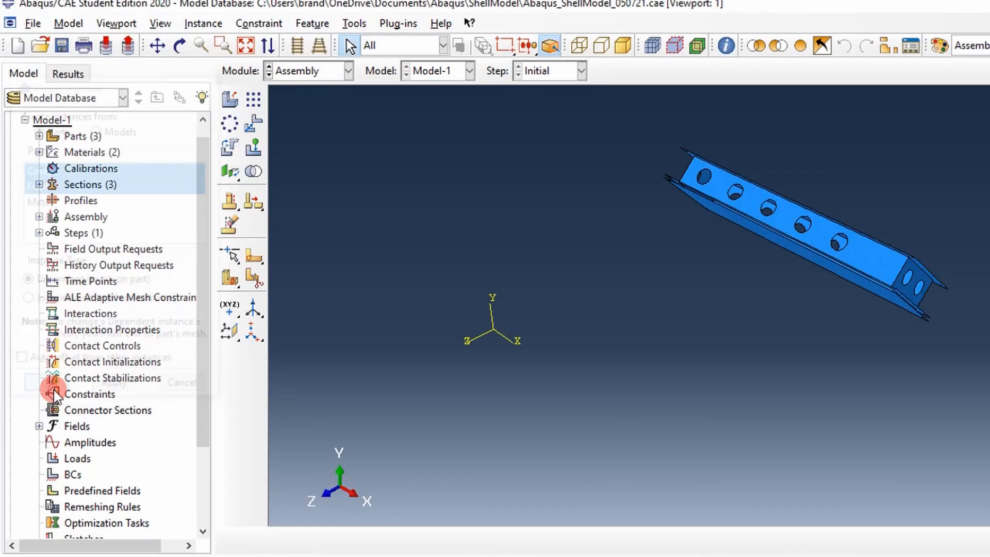
ctrl+alt+drag(602, 294, 612, 311)
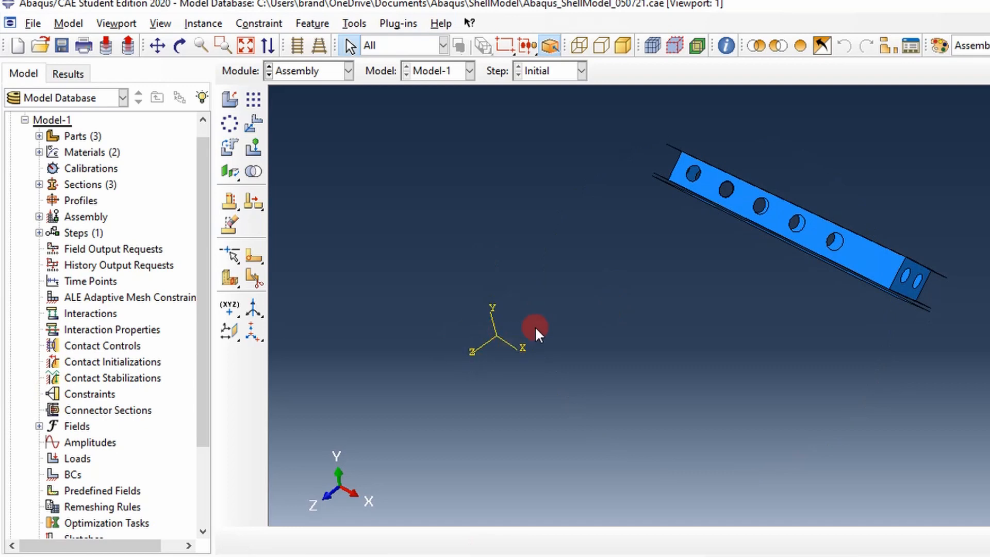
ctrl+alt+drag(667, 272, 652, 301)
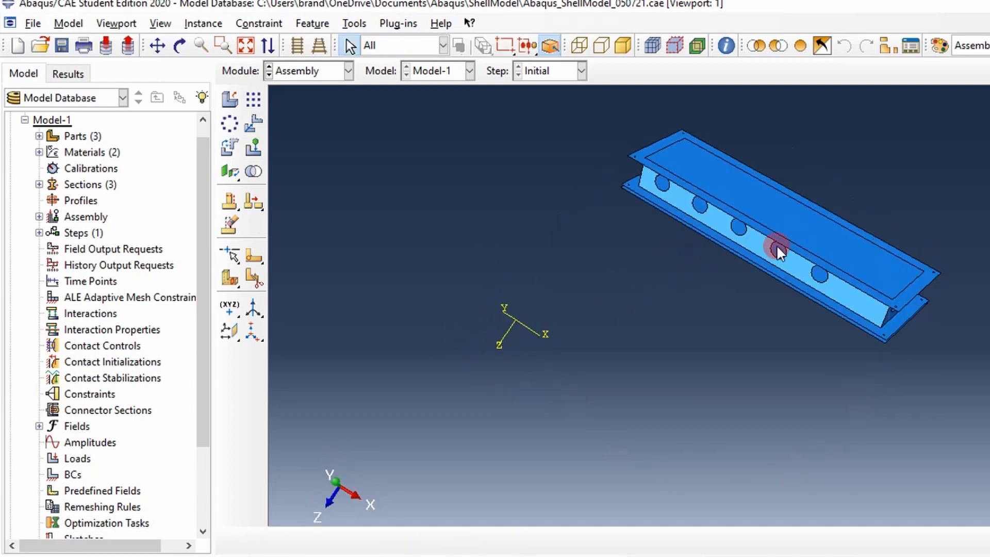
ctrl+alt+drag(771, 239, 778, 185)
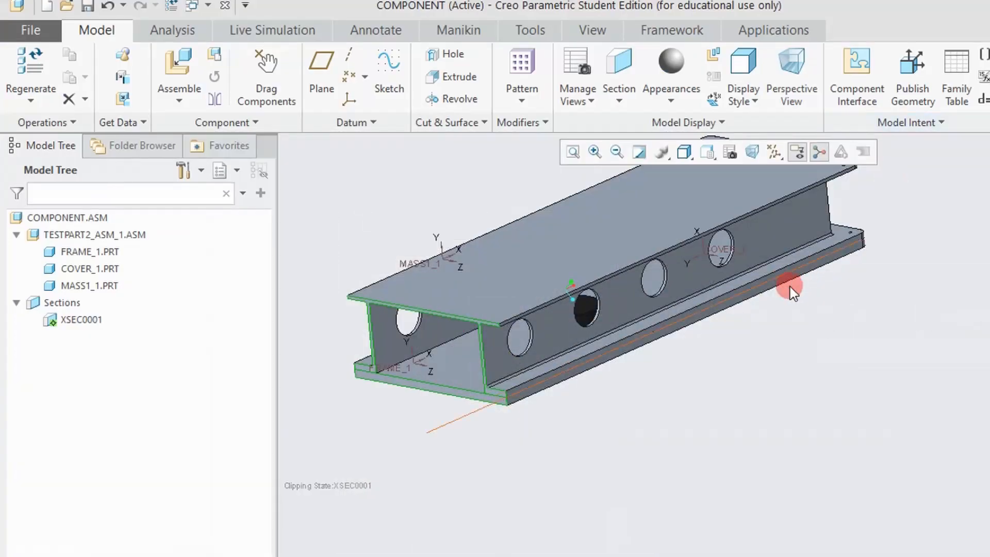
Switch to Creo Parametric and hide the FRAME_1 part in the COMPONENT assembly
middle_drag(789, 287, 671, 360)
scroll(501, 303, down, 5)
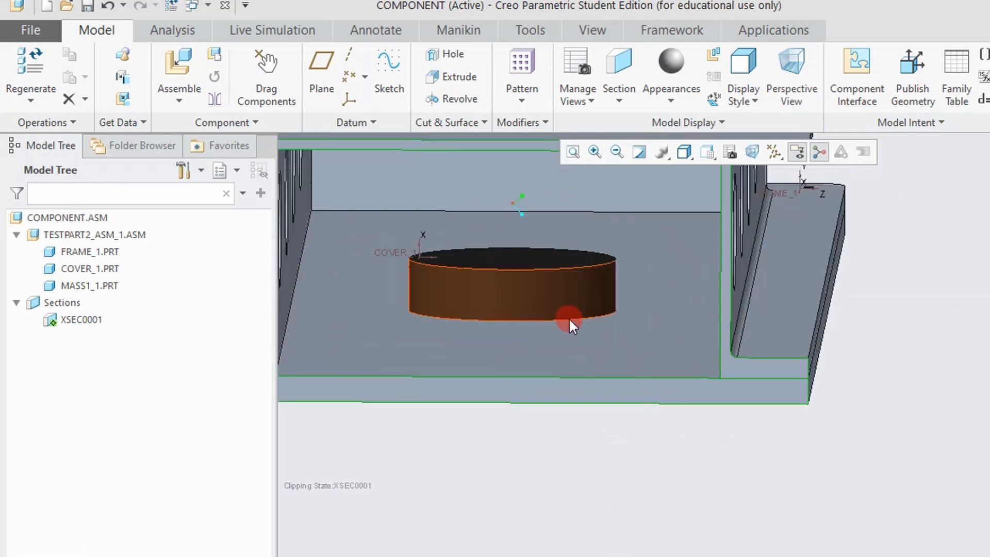
mouse_move(570, 321)
middle_down()
mouse_move(556, 320)
mouse_move(567, 317)
middle_up()
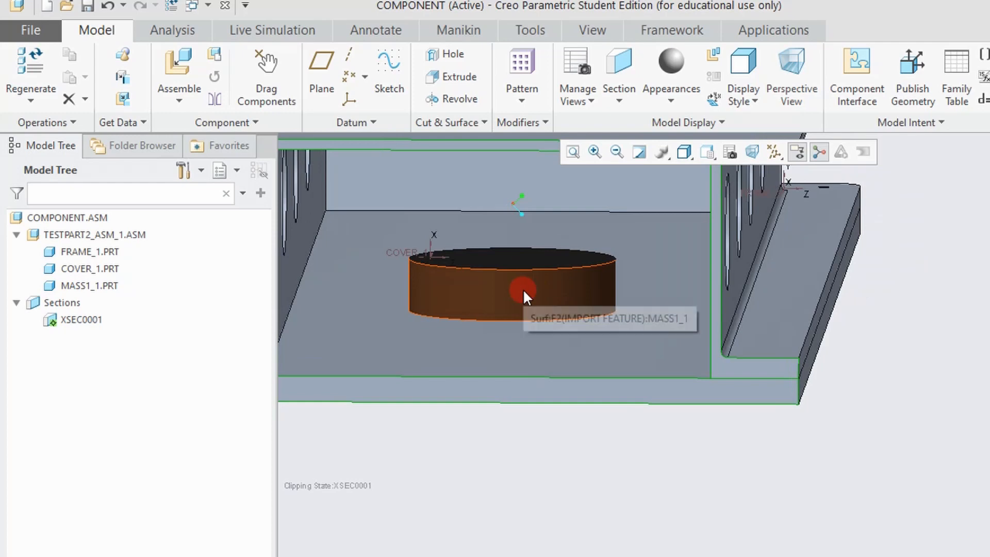
scroll(537, 291, up, 2)
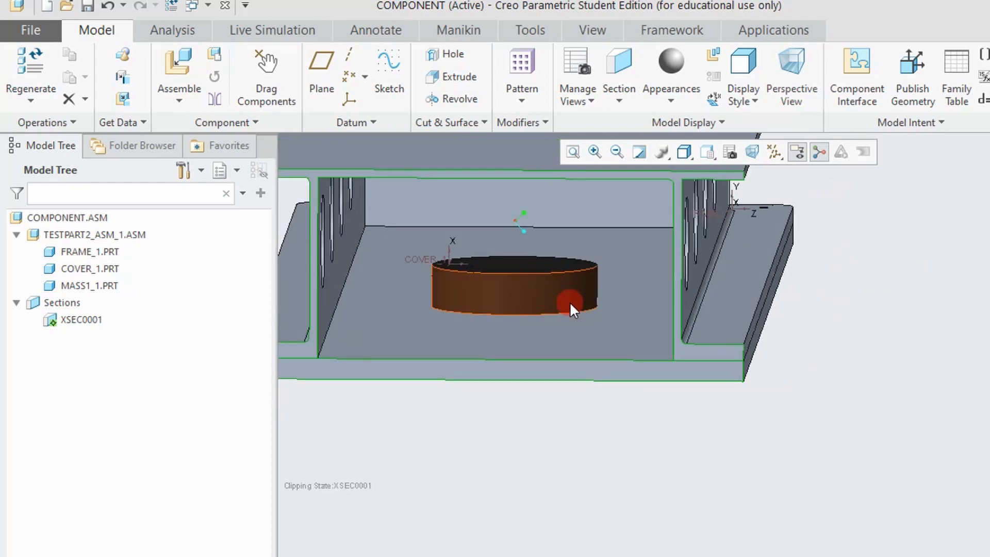
mouse_move(593, 284)
middle_down()
mouse_move(582, 287)
mouse_move(592, 280)
mouse_move(589, 312)
middle_up()
scroll(597, 303, up, 5)
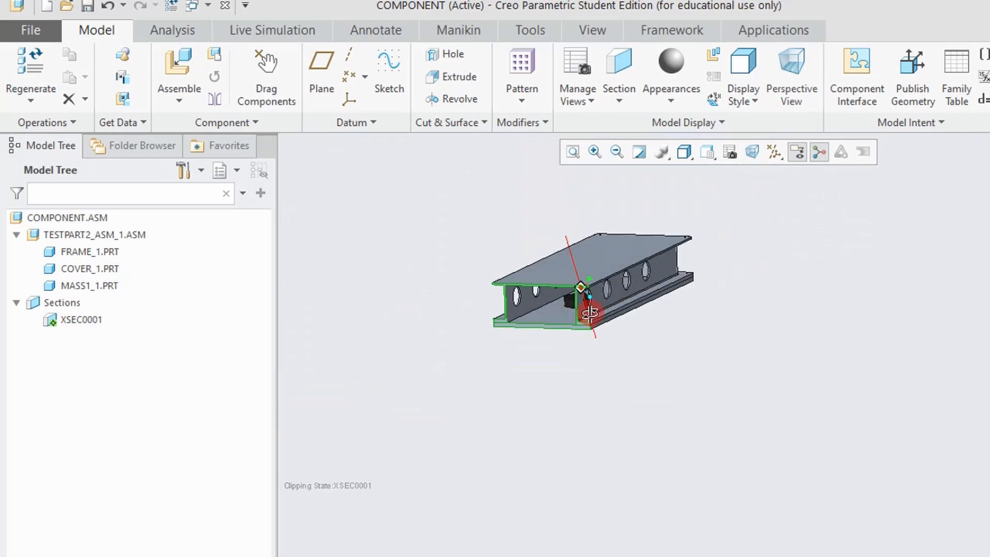
click(588, 244)
right_click(589, 243)
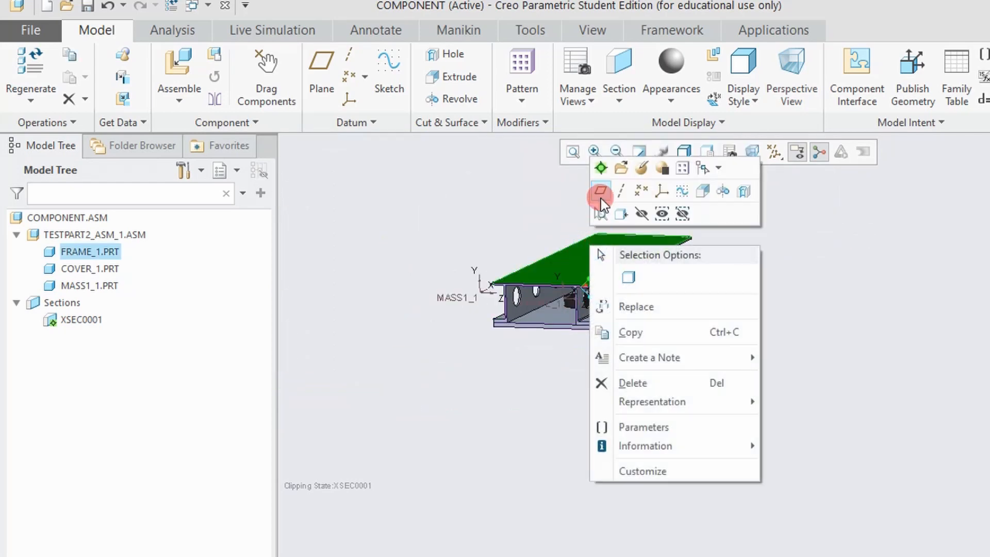
click(639, 212)
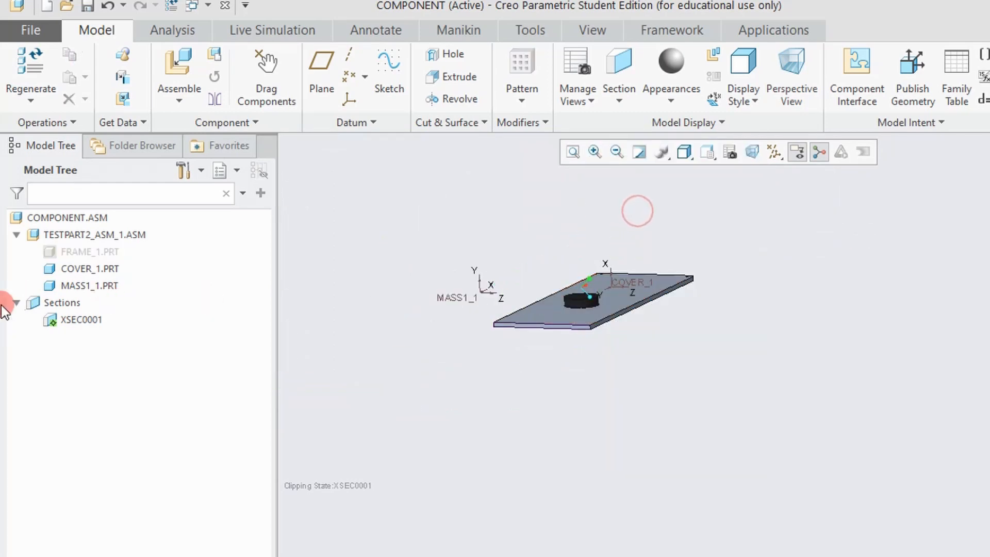
Deactivate the XSEC0001 cross section so the full length of the cover plate is displayed
click(88, 320)
right_click(88, 320)
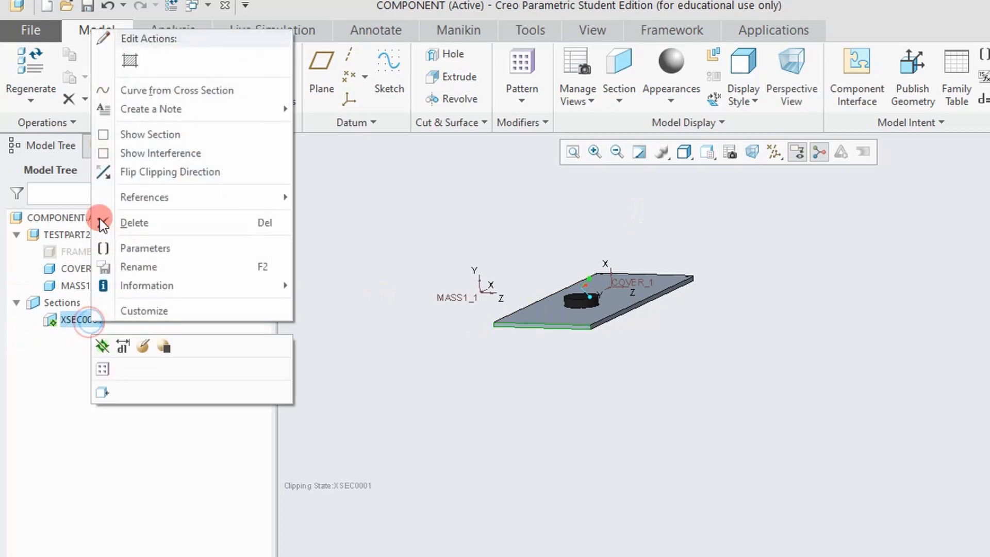
click(128, 61)
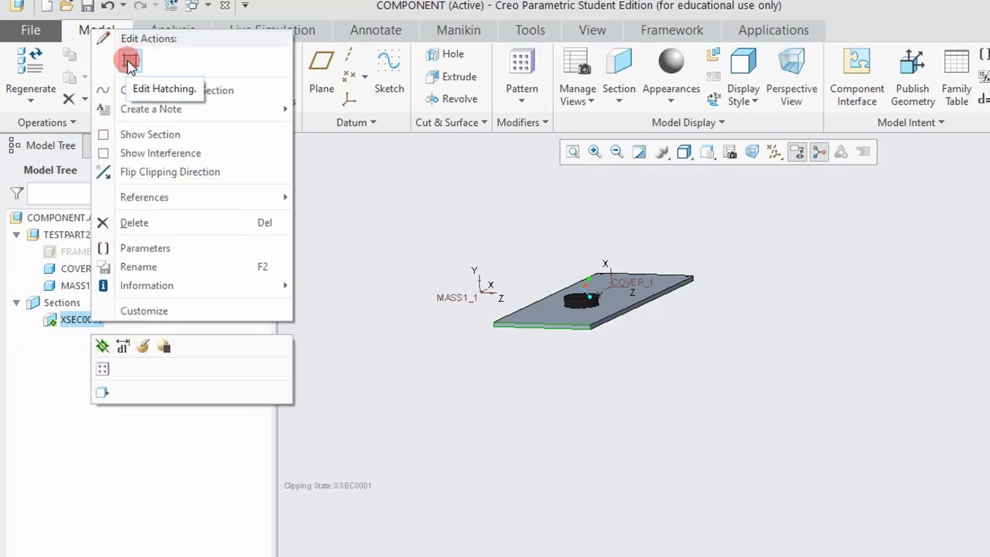
click(404, 310)
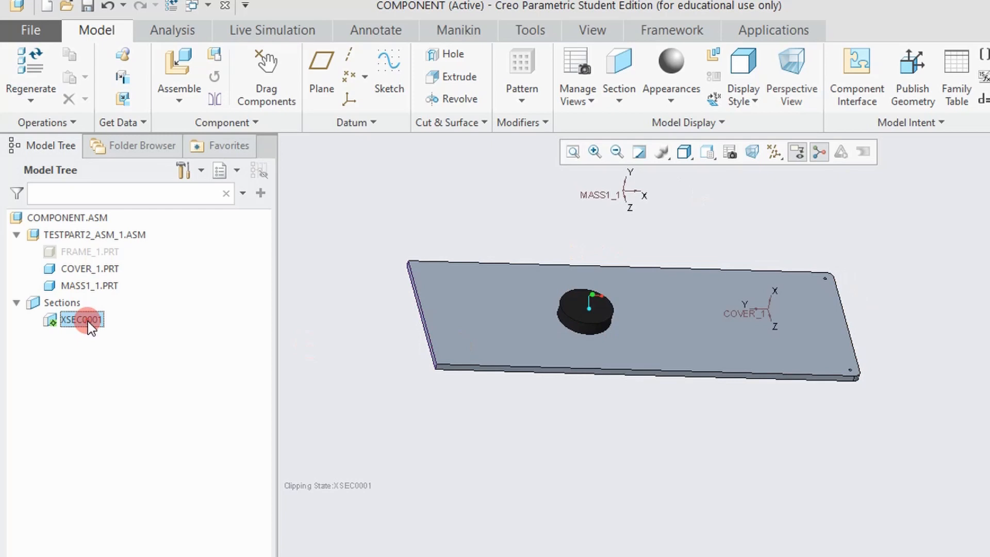
click(89, 320)
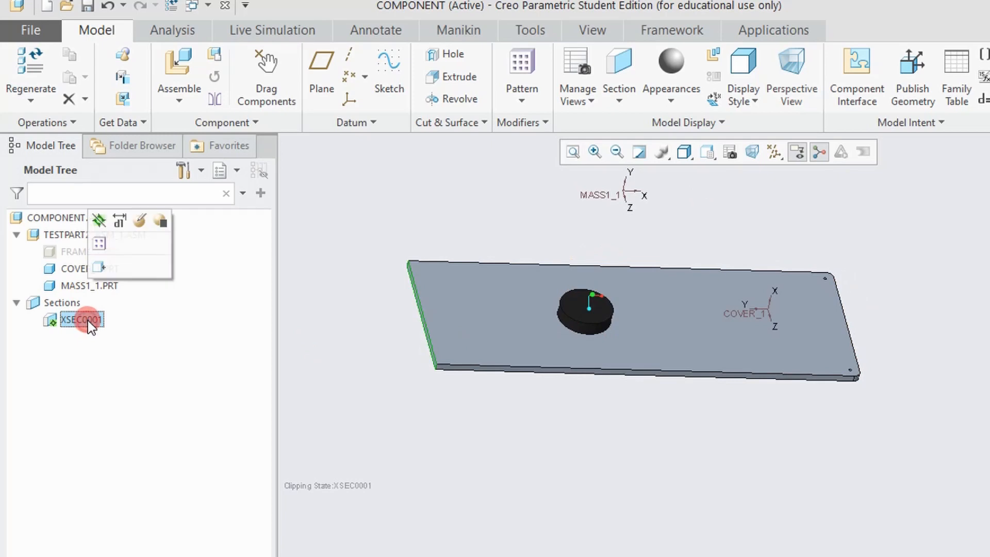
click(98, 221)
mouse_move(506, 378)
middle_down()
mouse_move(497, 376)
mouse_move(517, 376)
middle_up()
middle_drag(671, 374, 583, 360)
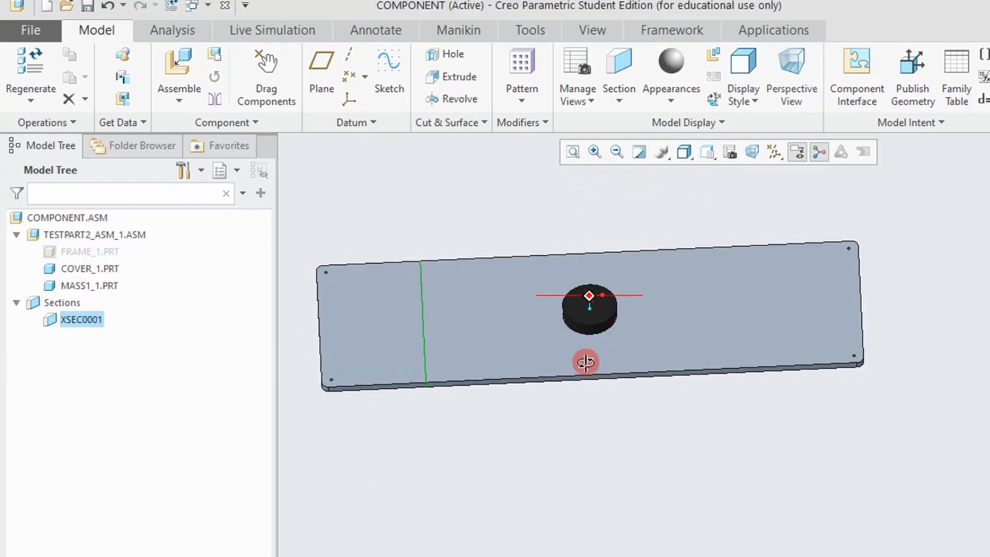
scroll(582, 350, up, 3)
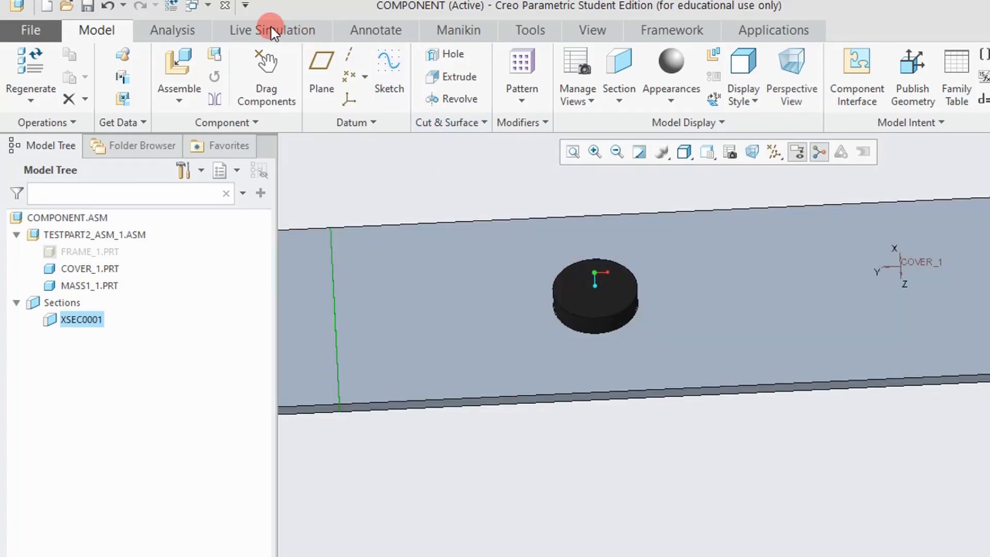
Measure the diameter of the cylindrical mass on the cover plate
click(401, 39)
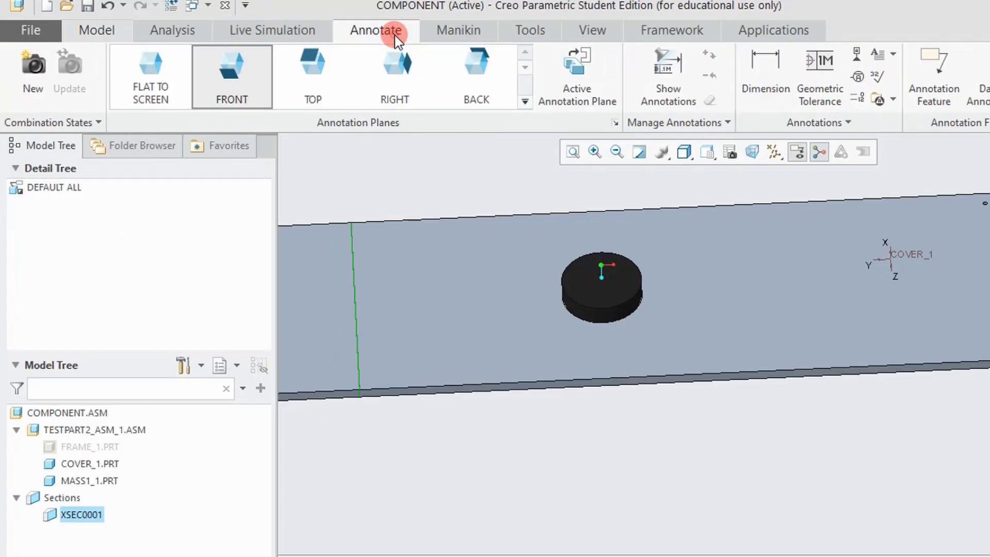
click(182, 23)
click(433, 72)
scroll(603, 312, up, 3)
click(598, 328)
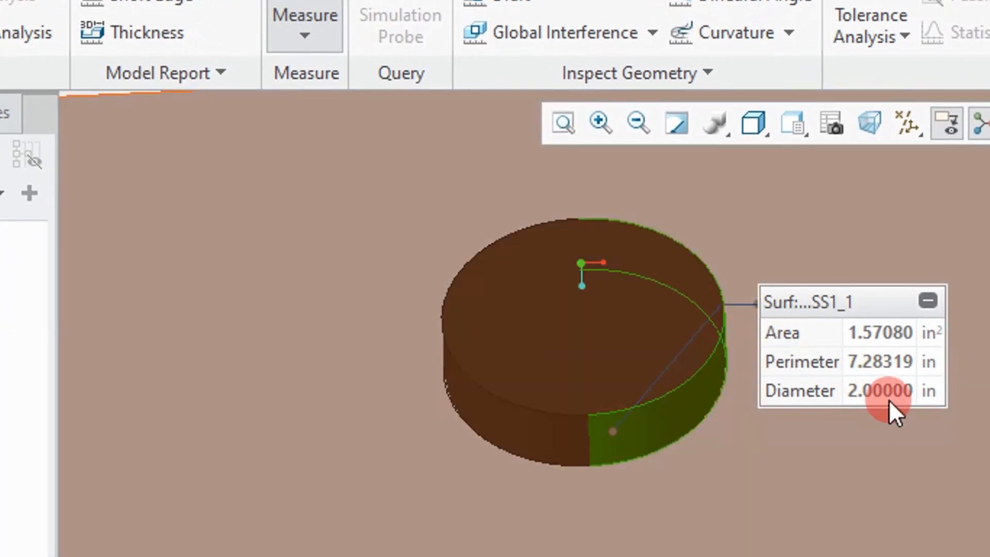
Measure the distance from the cover plate's short end face to the cylindrical surface of the mass
scroll(583, 335, down, 5)
scroll(542, 498, up, 2)
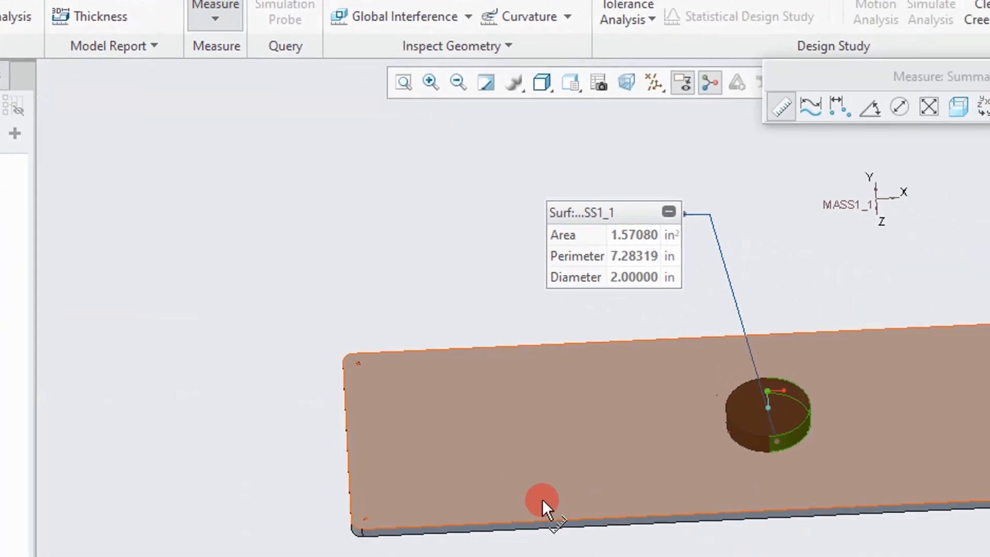
middle_drag(542, 498, 526, 433)
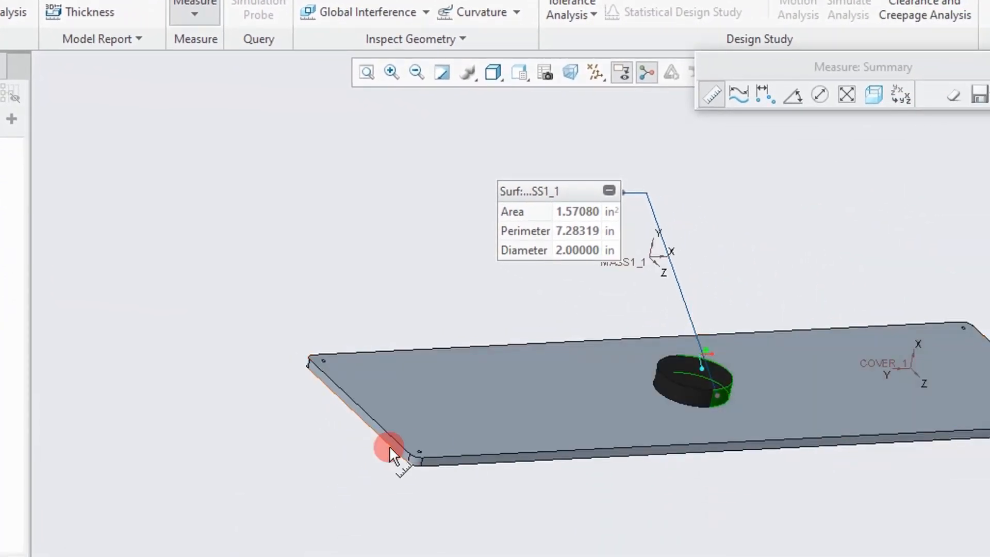
scroll(395, 446, up, 2)
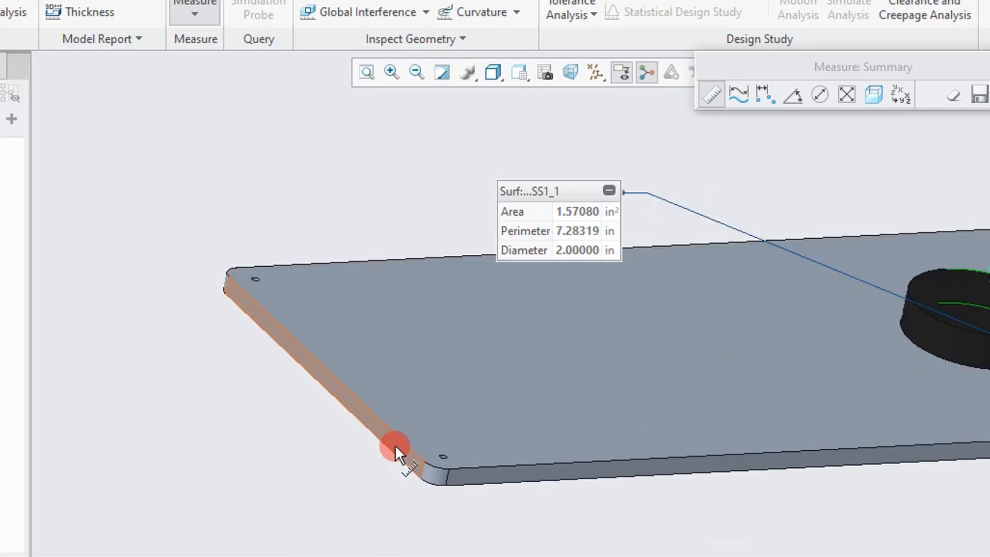
click(396, 443)
scroll(395, 444, down, 3)
scroll(657, 402, up, 3)
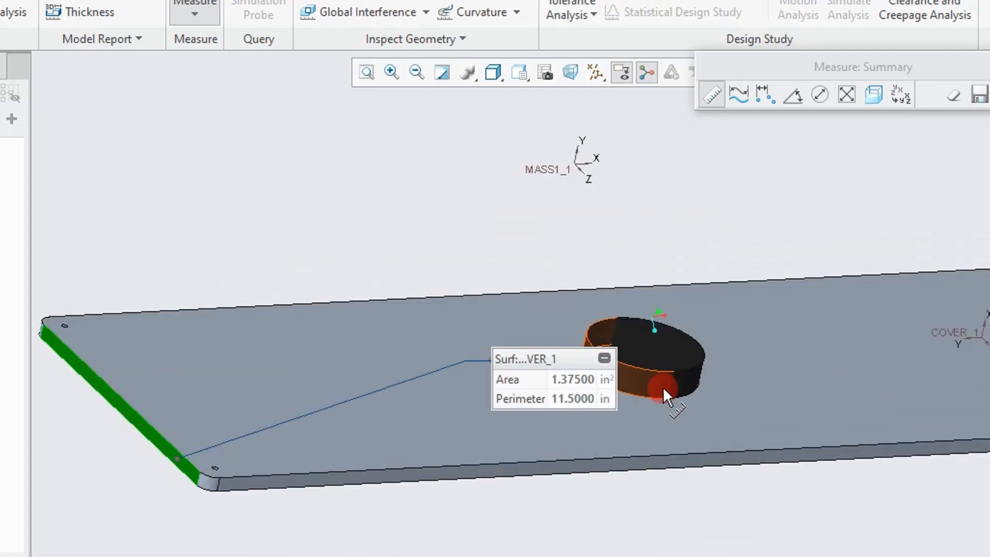
ctrl+click(663, 386)
middle_drag(622, 374, 583, 376)
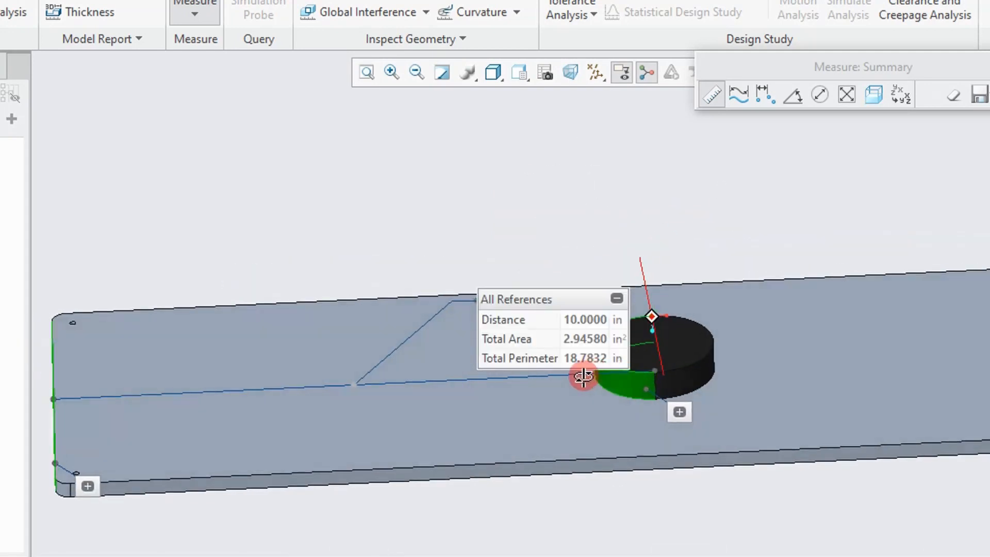
Measure the distance from the cover plate's long side face to the cylindrical surface of the mass
scroll(64, 397, down, 3)
scroll(311, 431, up, 3)
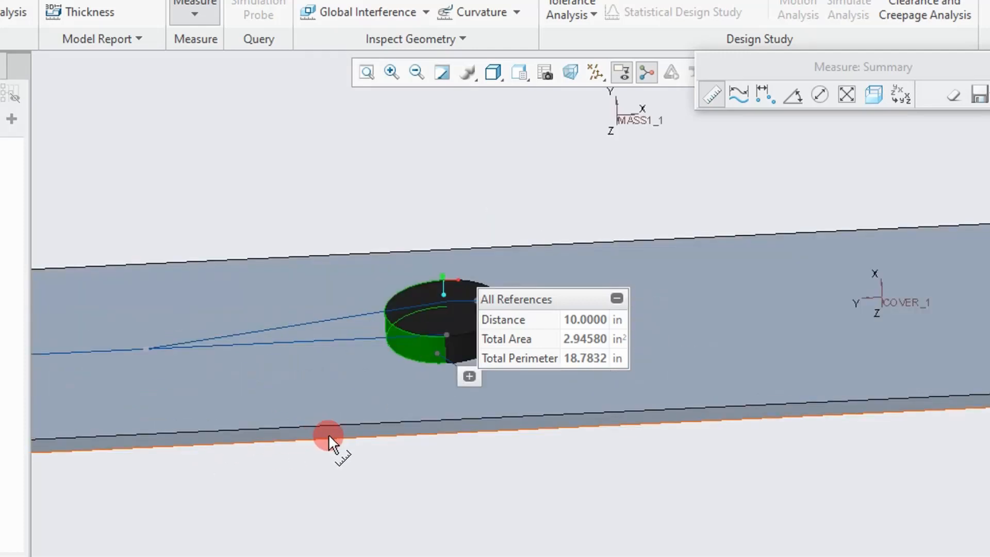
click(335, 431)
scroll(432, 336, up, 3)
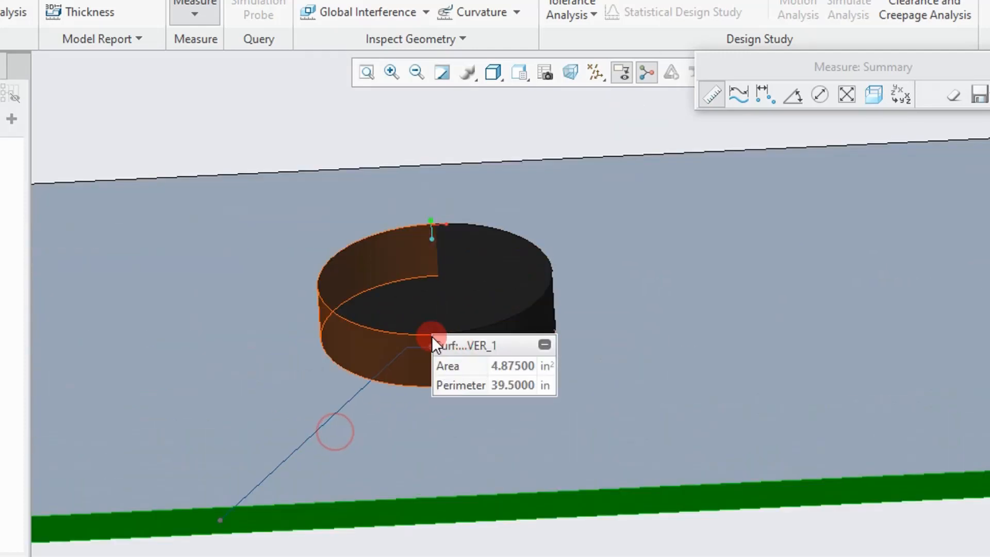
ctrl+click(372, 352)
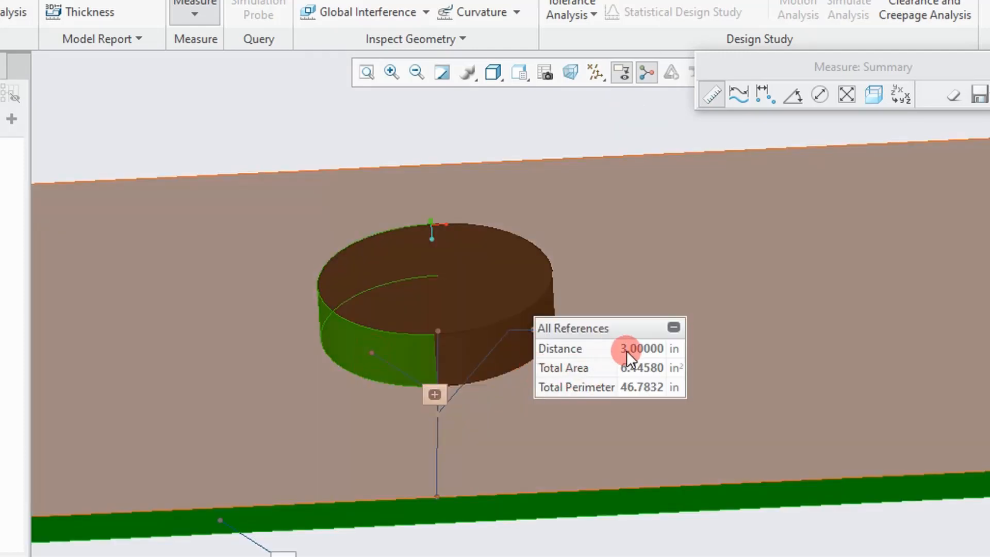
scroll(570, 445, down, 4)
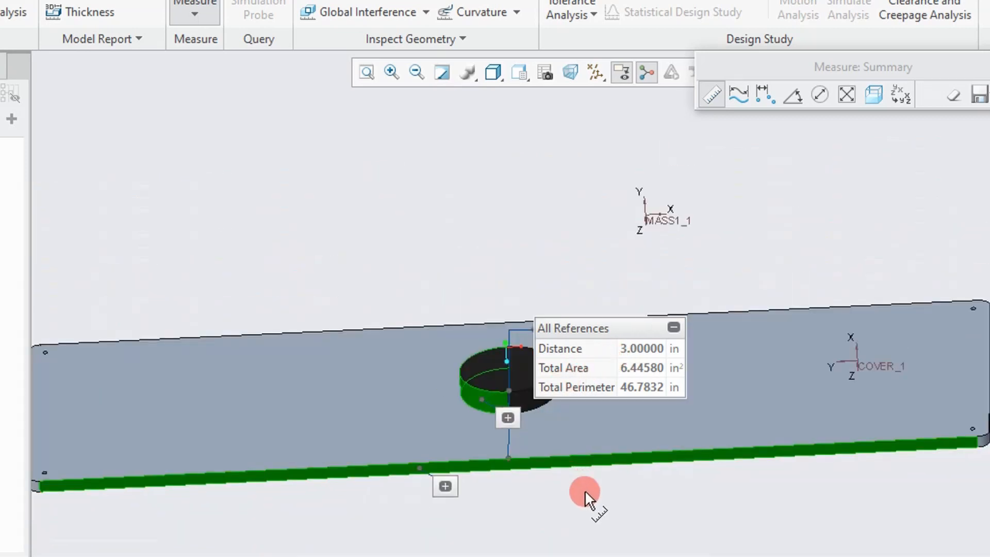
middle_click(585, 494)
middle_drag(526, 411, 515, 397)
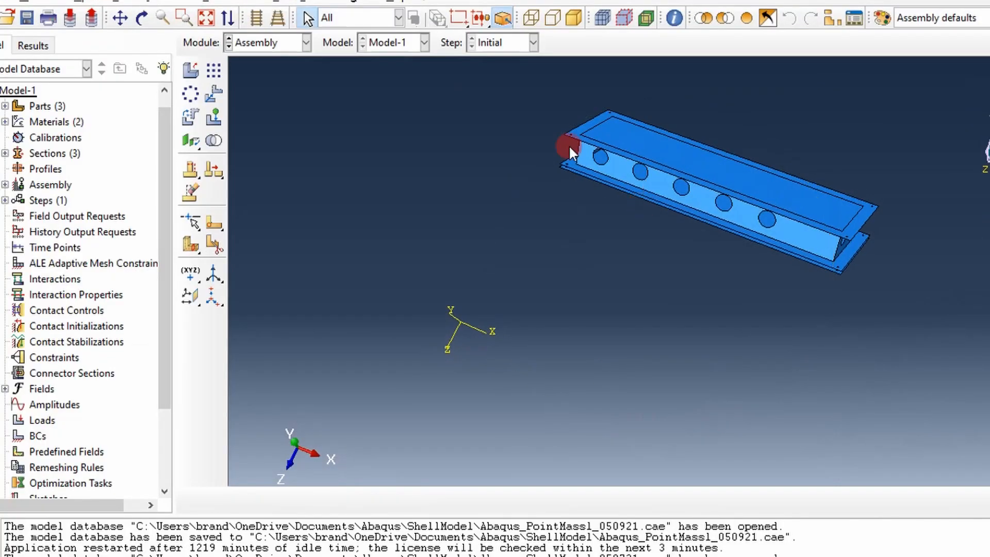
Switch to the Part module and display the Cover part
click(308, 44)
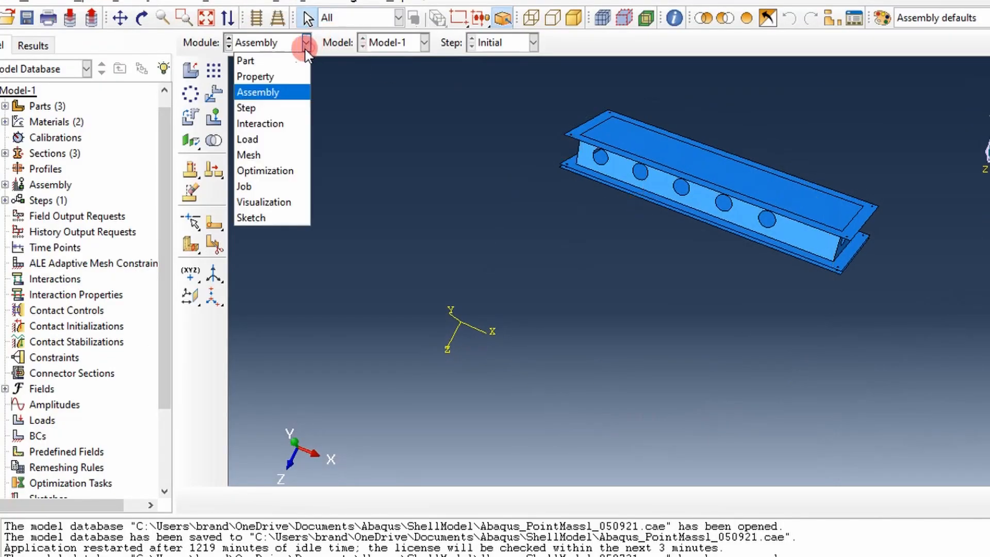
click(267, 60)
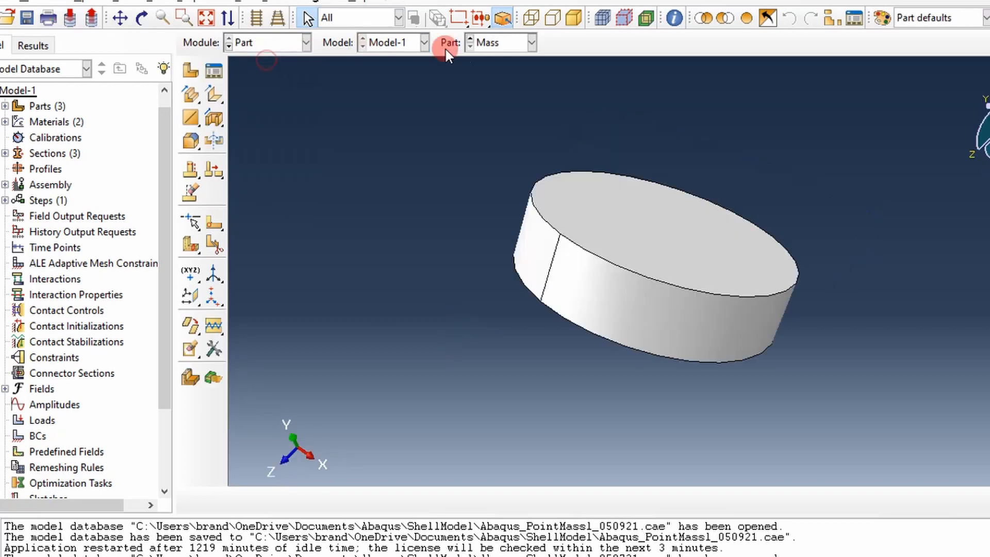
click(529, 41)
click(497, 62)
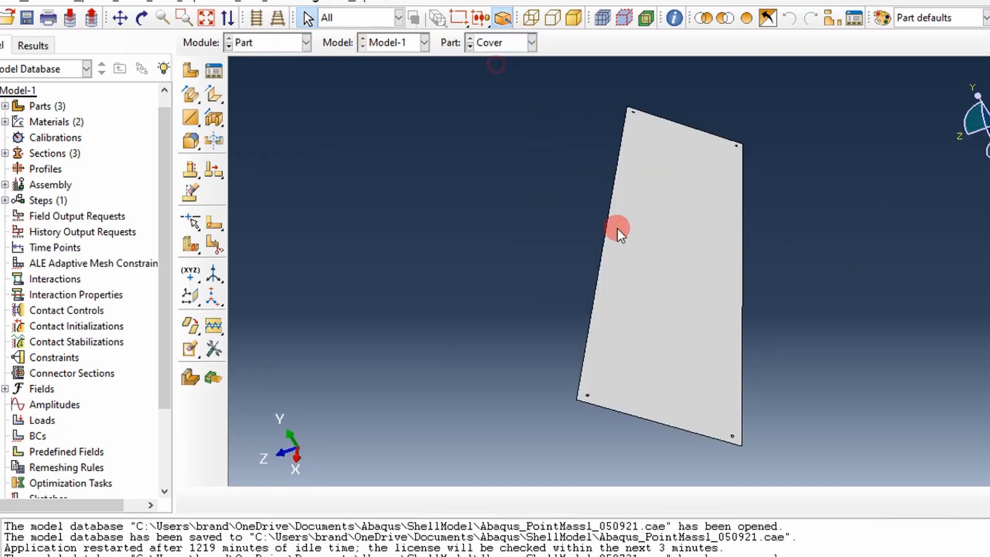
Start a partition sketch on the cover plate's face, orienting its long edge vertical and on the right
ctrl+alt+drag(616, 227, 598, 265)
ctrl+alt+drag(679, 384, 657, 273)
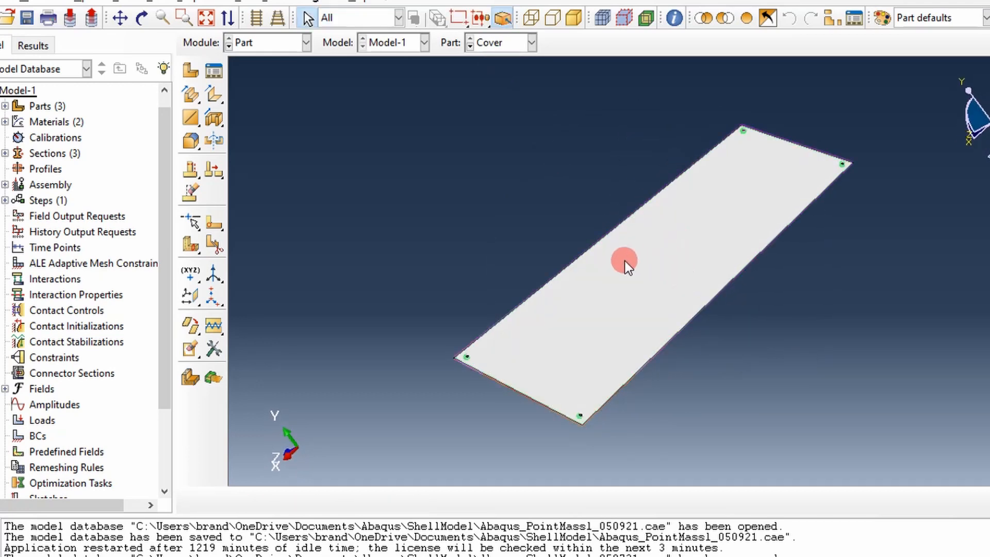
click(218, 228)
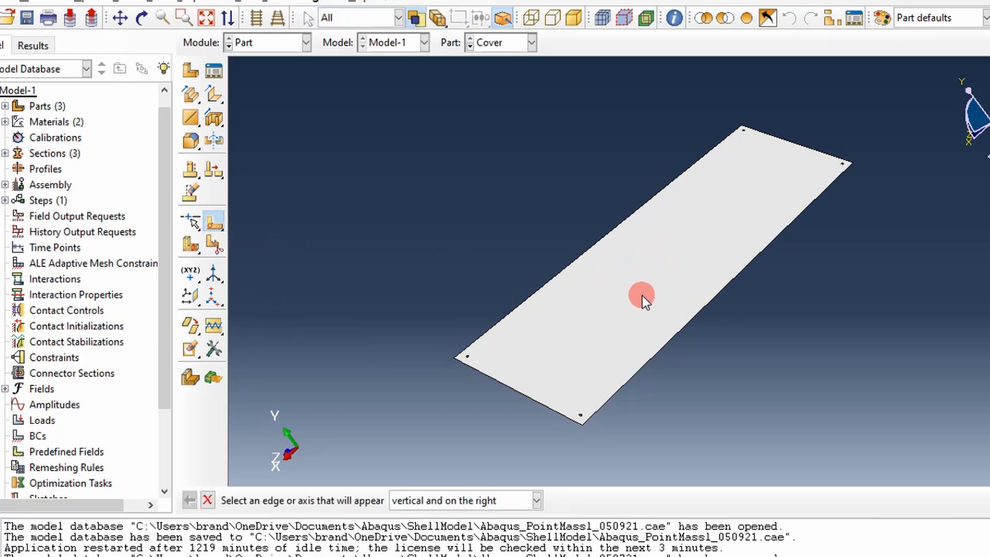
click(659, 353)
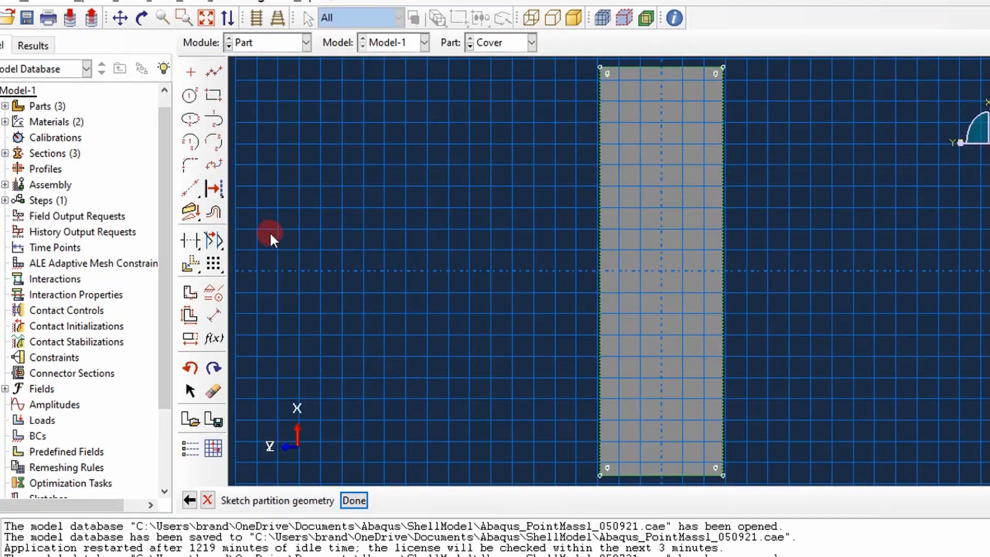
Sketch a circle of about 1.4 radius centred on the sketch origin in the middle of the cover
click(187, 96)
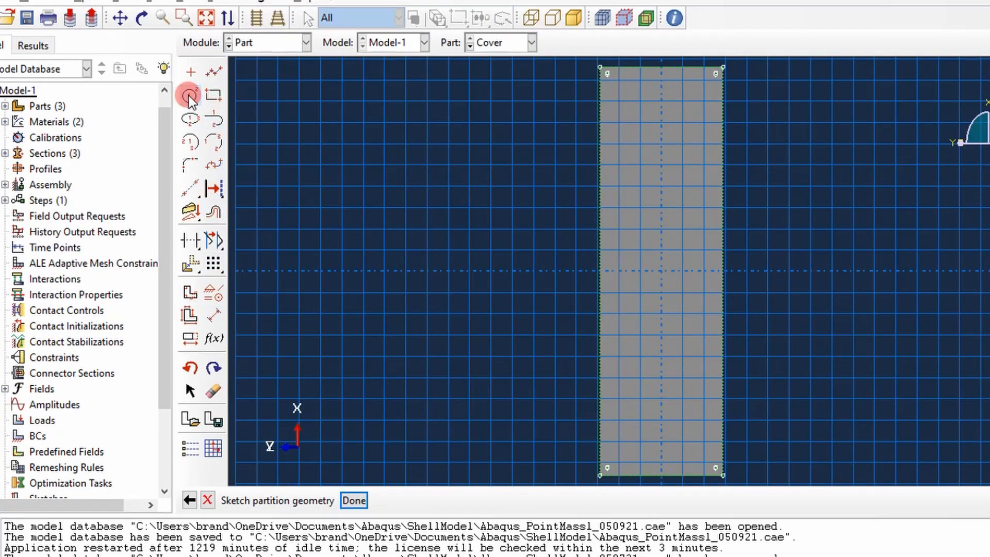
click(661, 271)
click(671, 297)
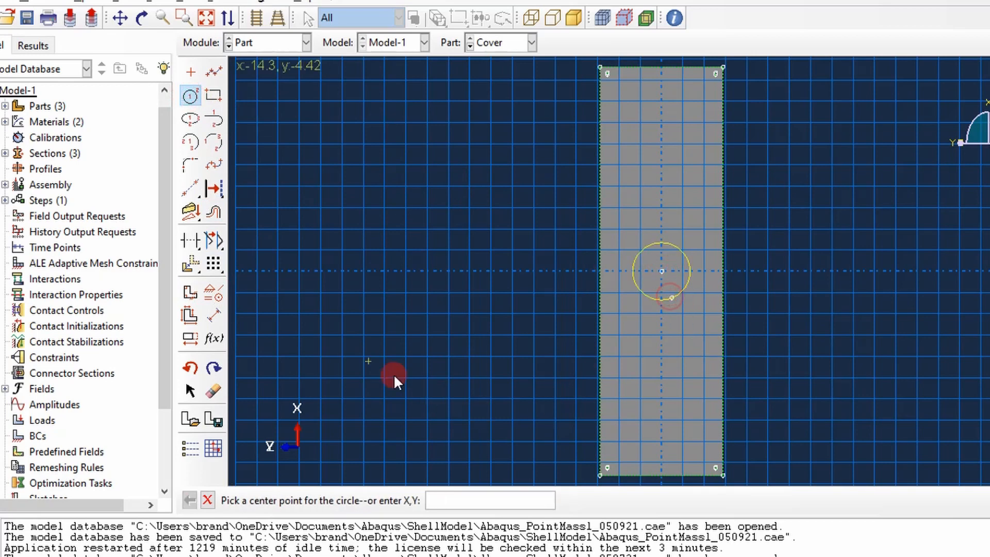
Dimension the circle's radius and set it to 1
click(213, 315)
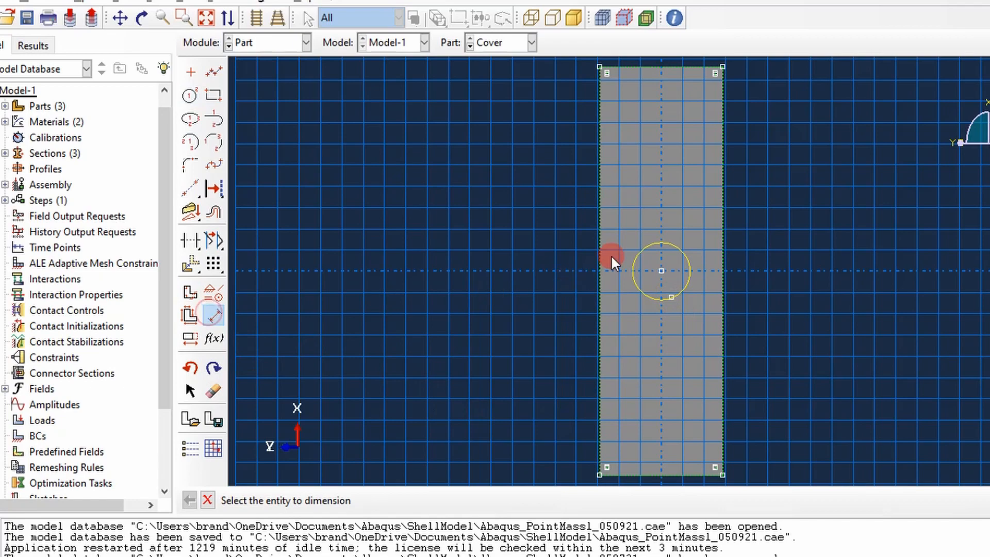
ctrl+alt+drag(635, 256, 621, 268)
click(632, 268)
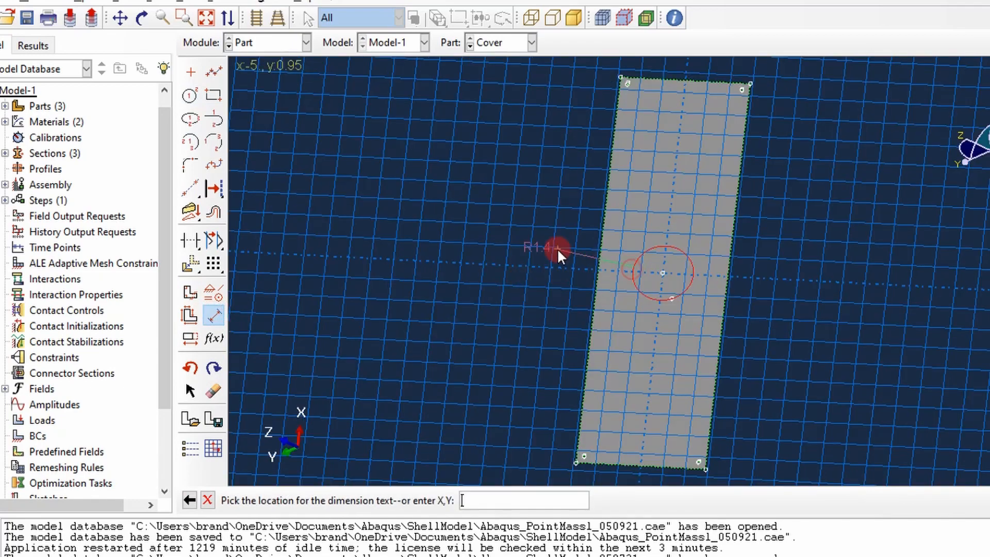
click(555, 251)
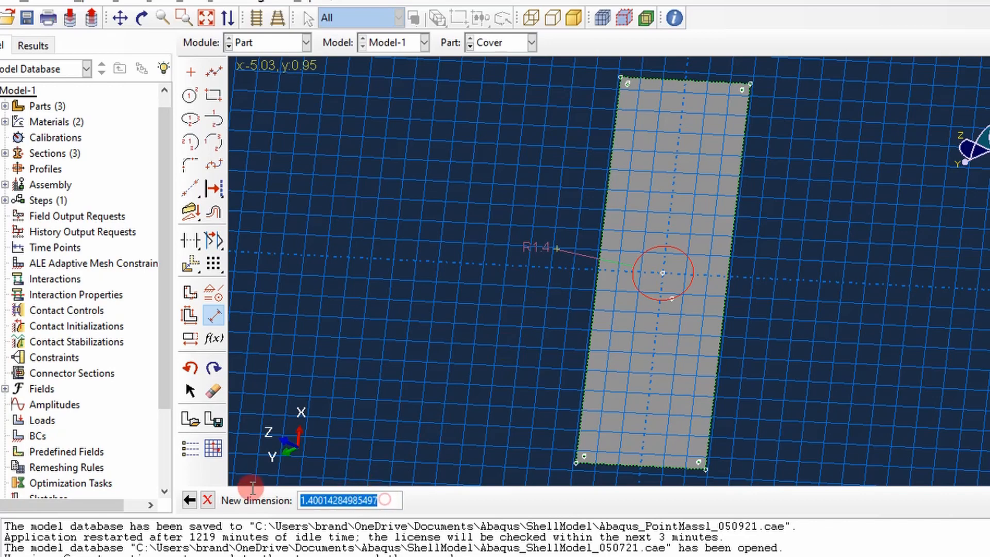
text(1)
key(Return)
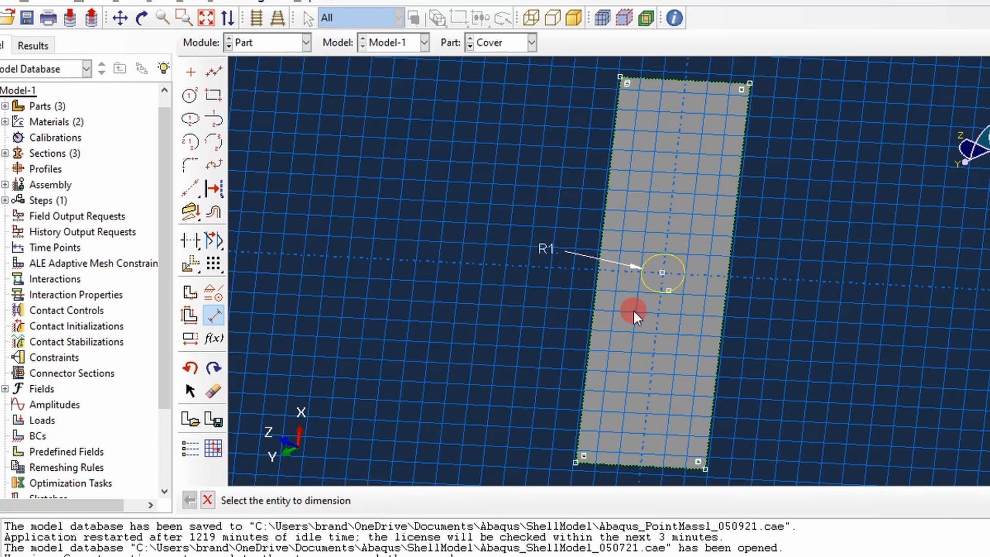
Dimension the distance from the circle's centre to the cover's left long edge and set it to 3
ctrl+alt+drag(633, 312, 626, 360)
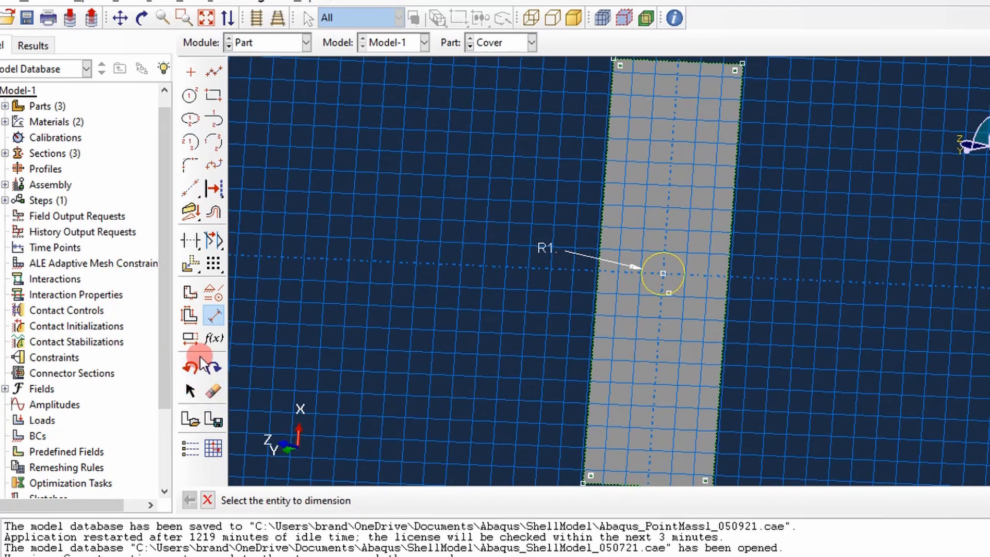
click(214, 316)
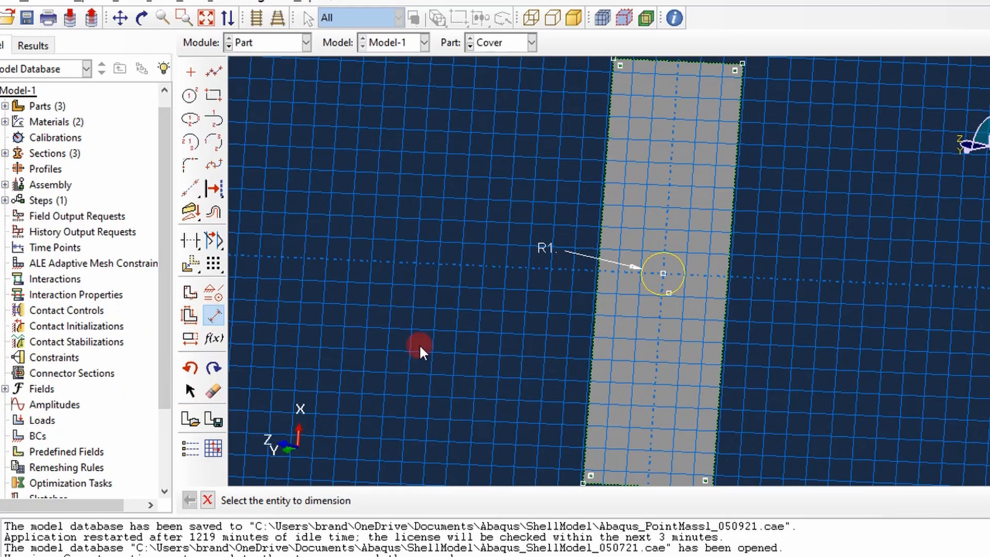
click(662, 273)
click(596, 280)
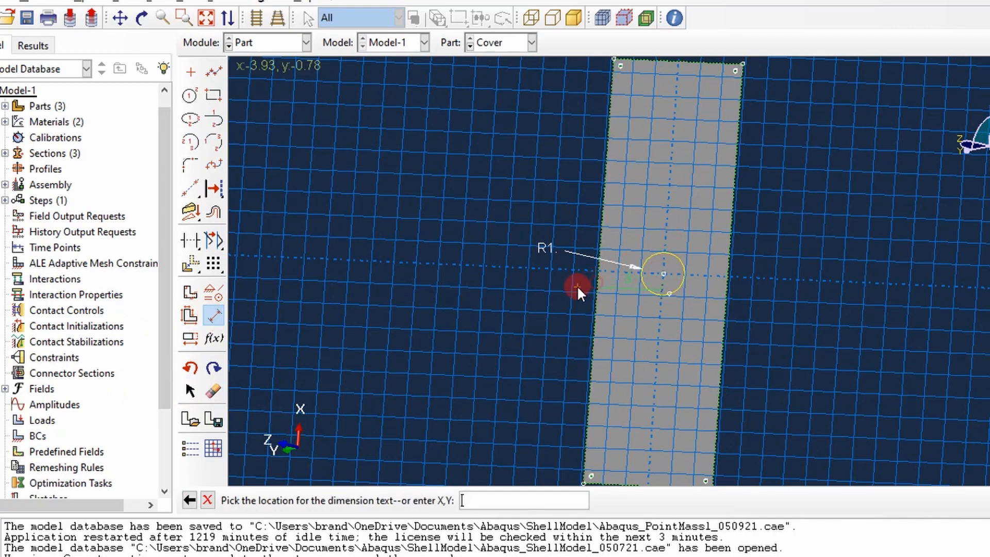
click(573, 279)
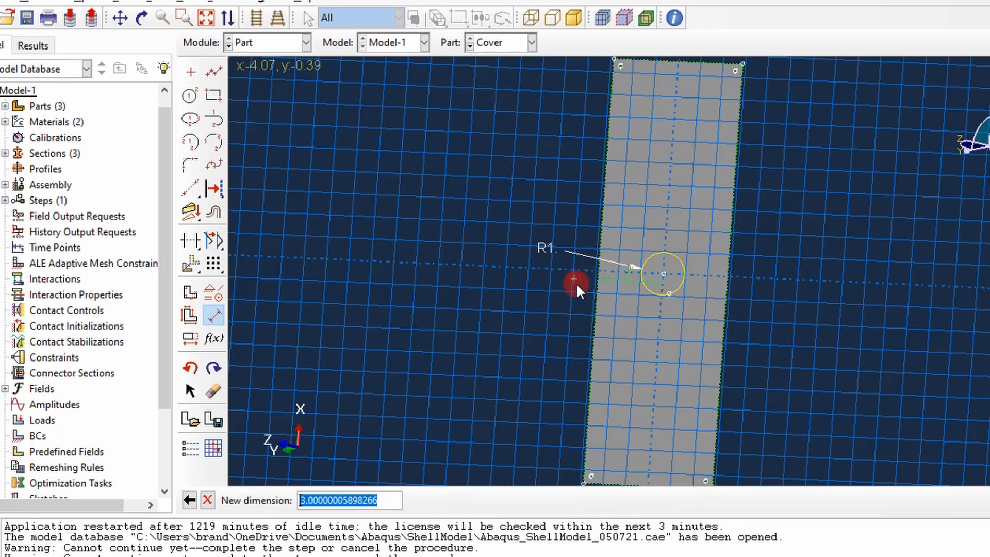
text(3)
key(Return)
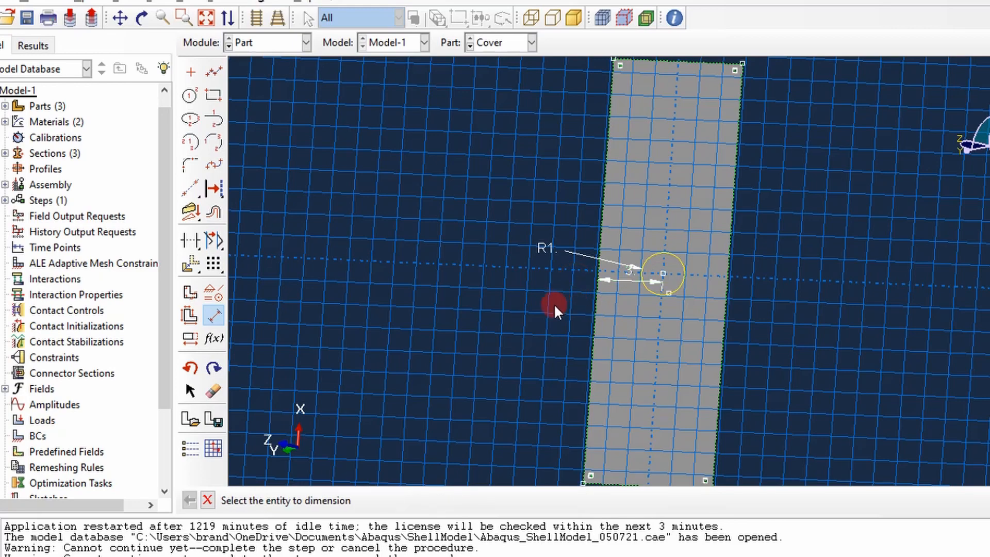
Dimension the distance from the cover's upper short edge to the circle's centre and set it to 10
click(209, 312)
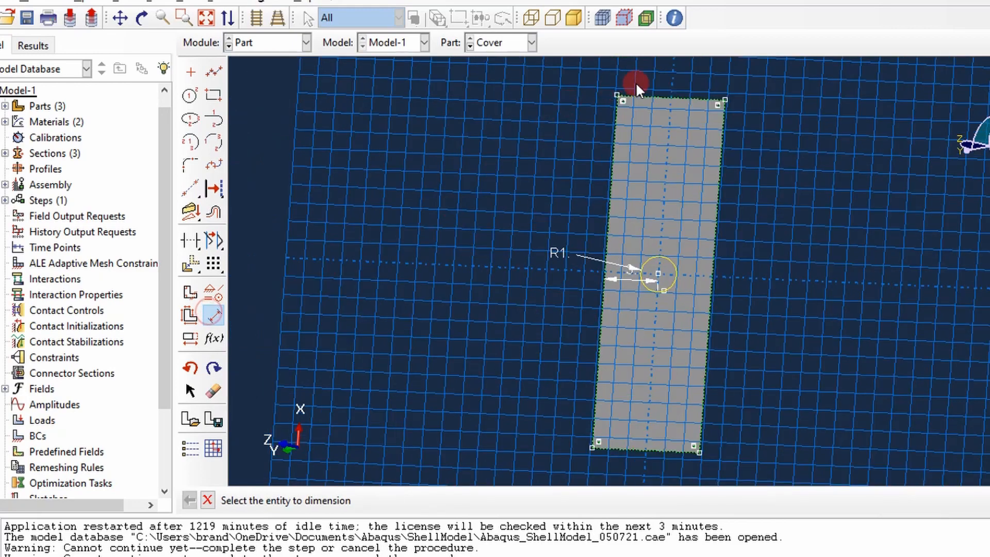
click(636, 91)
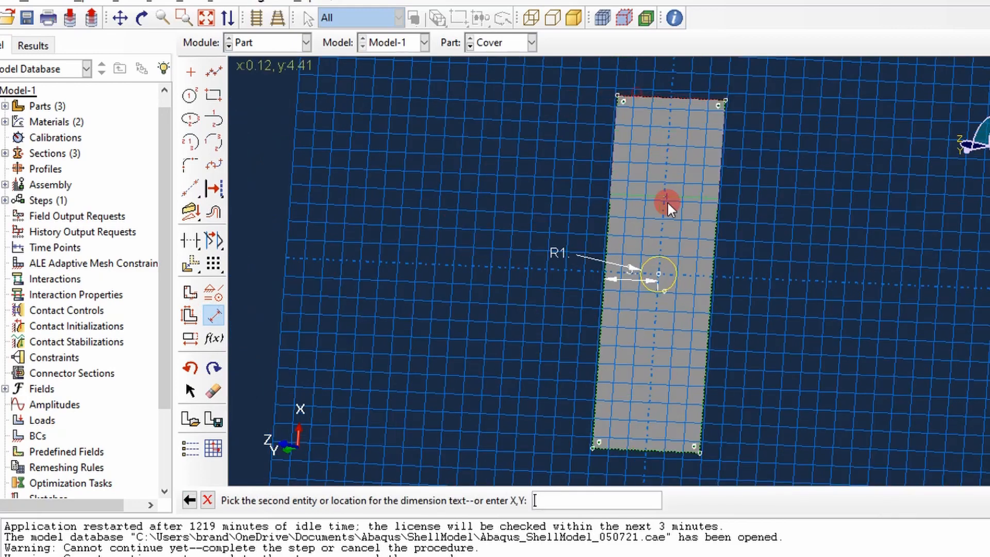
click(657, 273)
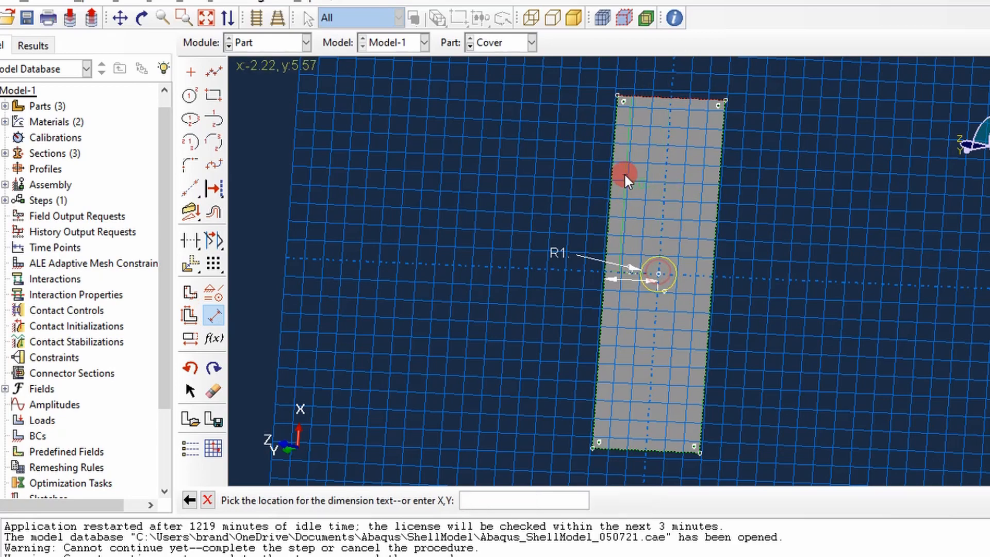
click(539, 182)
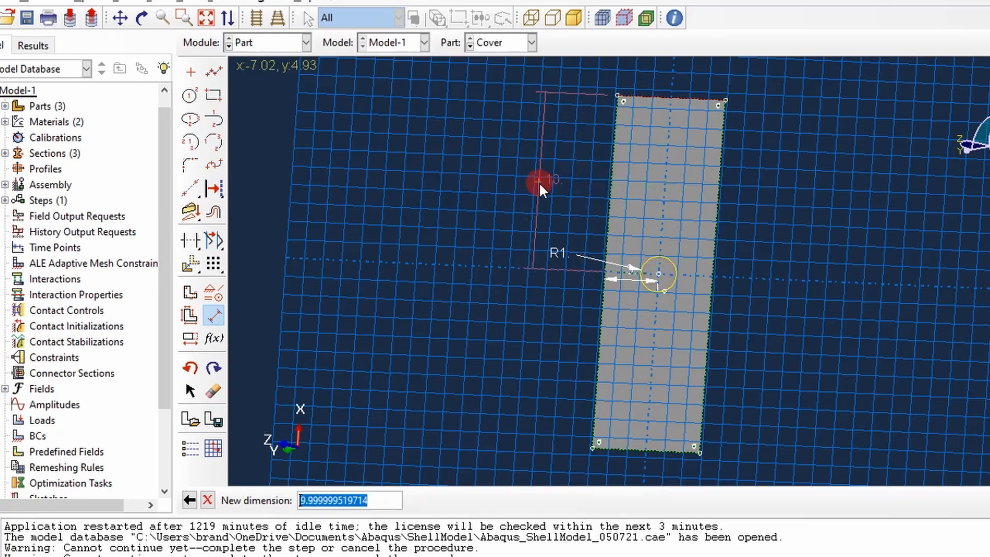
text(10)
key(Return)
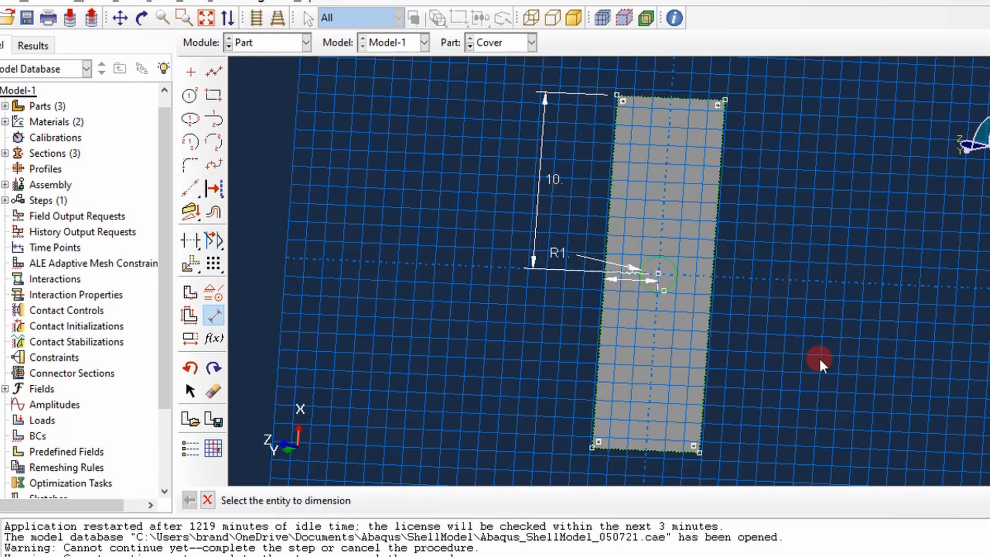
Finish the sketch to partition the cover's face with the dimensioned circle
scroll(651, 291, up, 1)
scroll(650, 293, up, 1)
scroll(634, 290, down, 1)
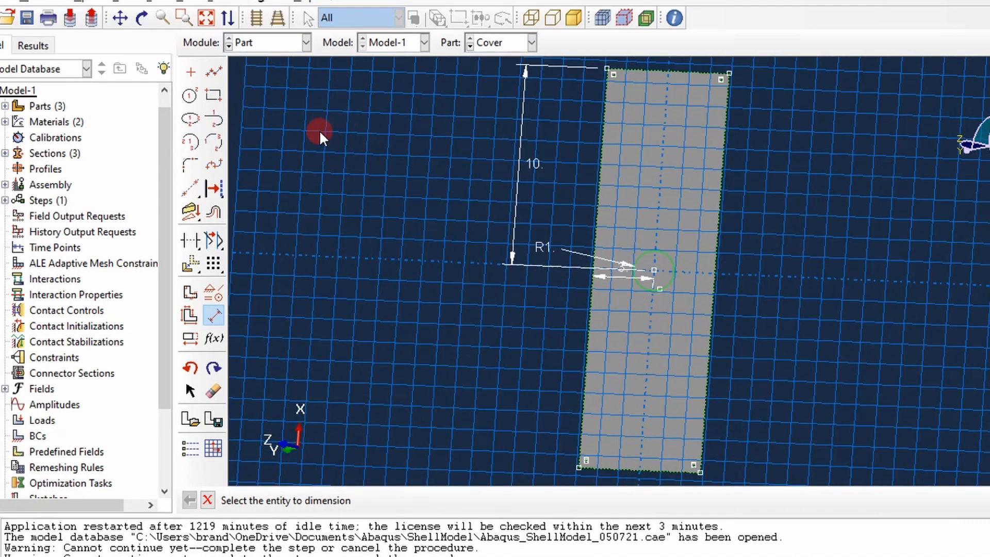
key(Escape)
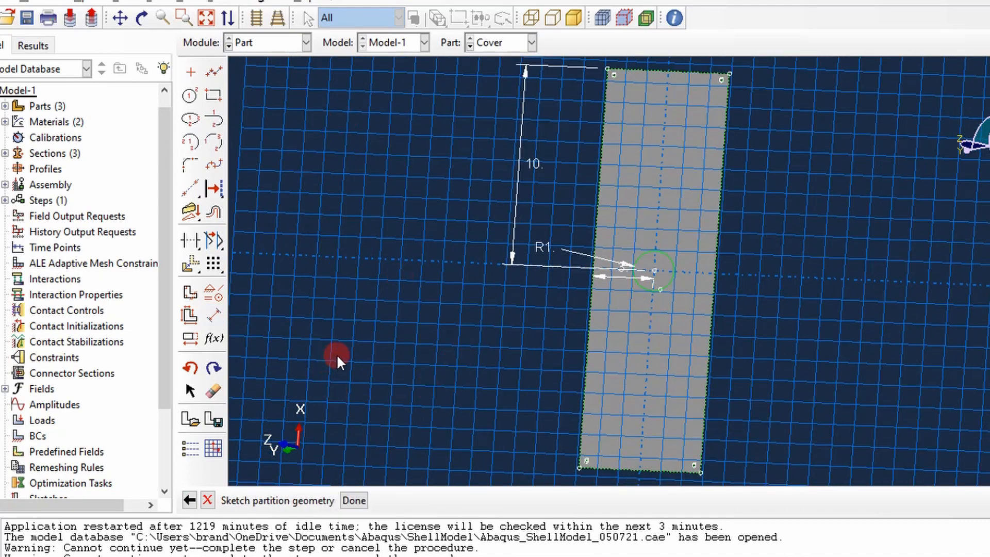
middle_click(337, 356)
mouse_move(680, 251)
ctrl+alt+mouse_down()
mouse_move(678, 273)
mouse_move(669, 237)
ctrl+alt+mouse_up()
scroll(686, 258, up, 2)
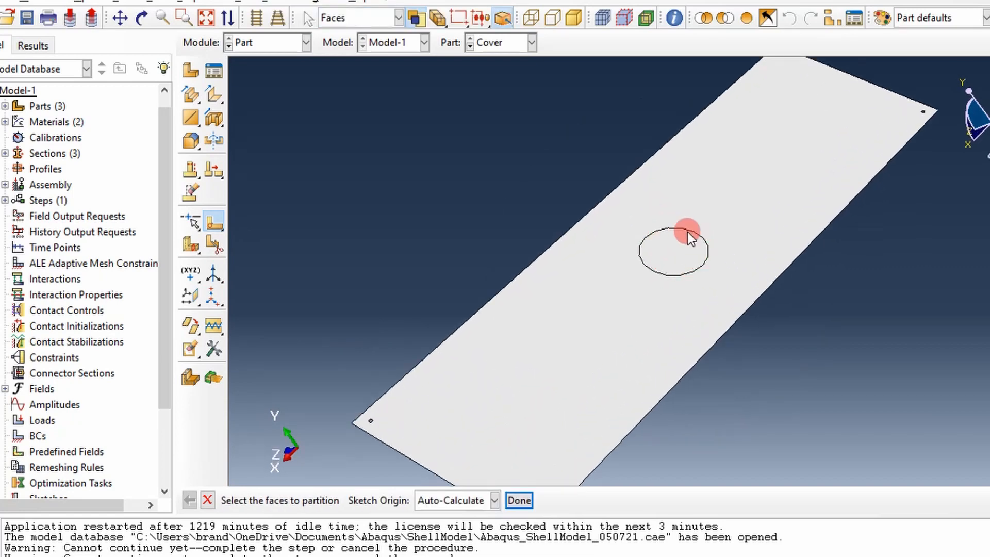
Switch to Creo Parametric and activate the cylindrical mass part MASS1_1.PRT in the assembly
scroll(707, 235, down, 2)
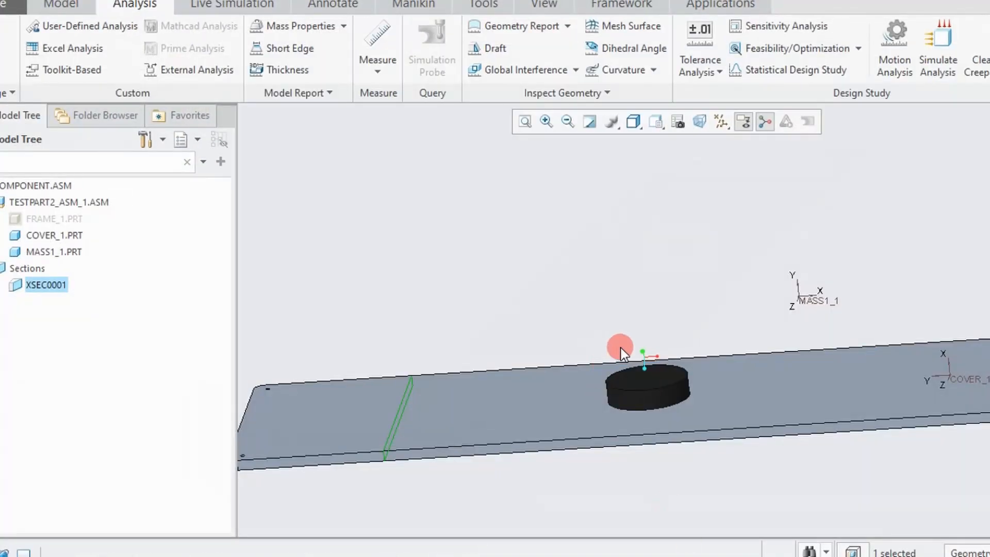
scroll(641, 394, up, 2)
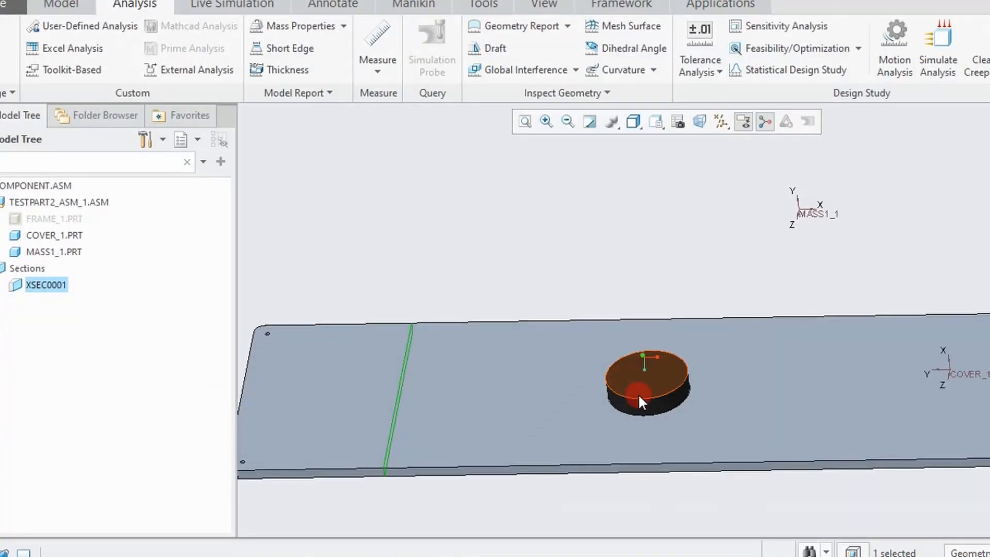
scroll(644, 388, down, 3)
middle_drag(707, 404, 638, 420)
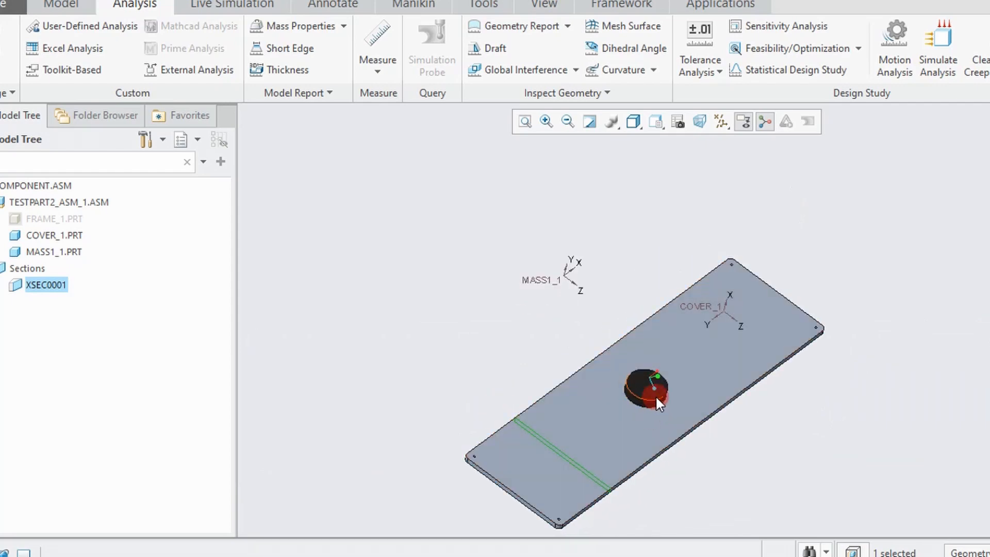
middle_drag(737, 378, 696, 430)
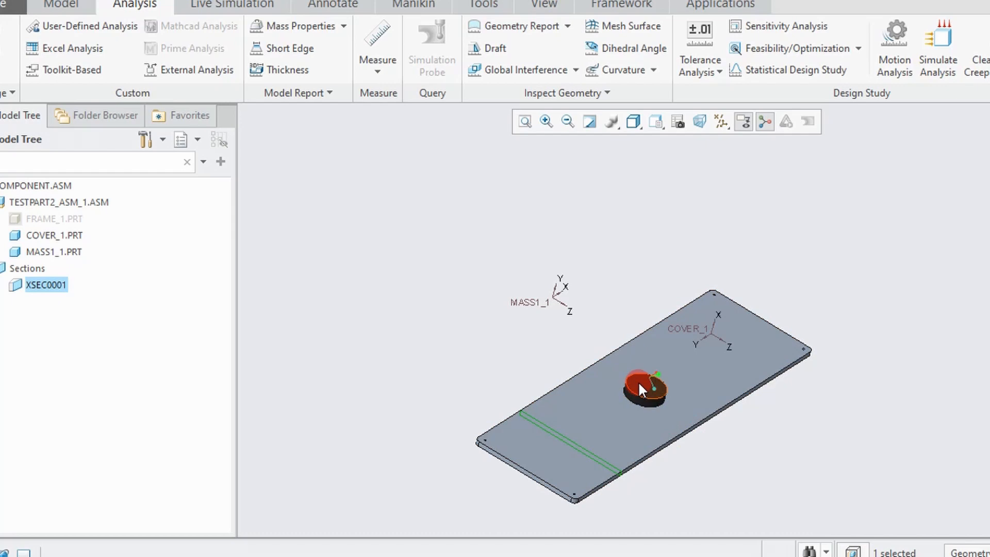
click(638, 381)
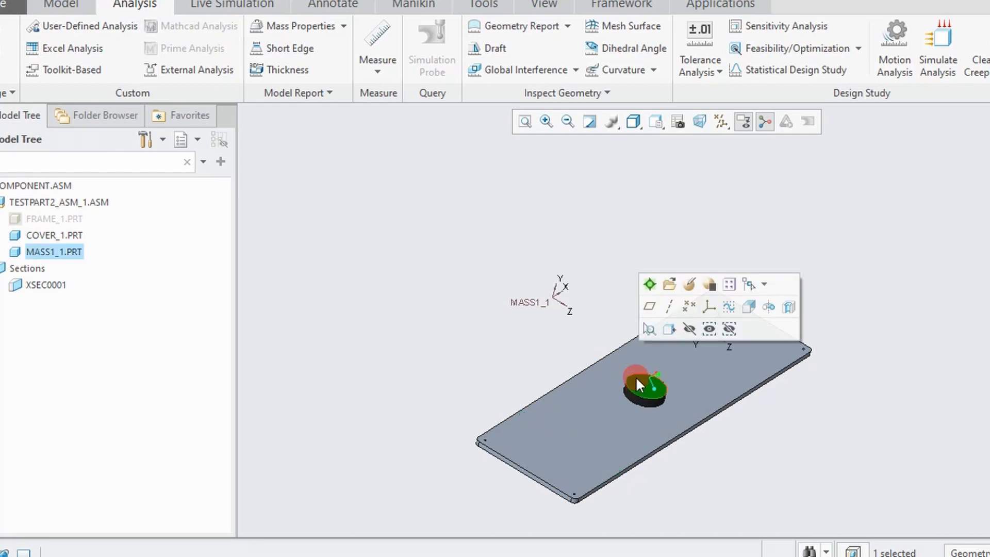
click(653, 287)
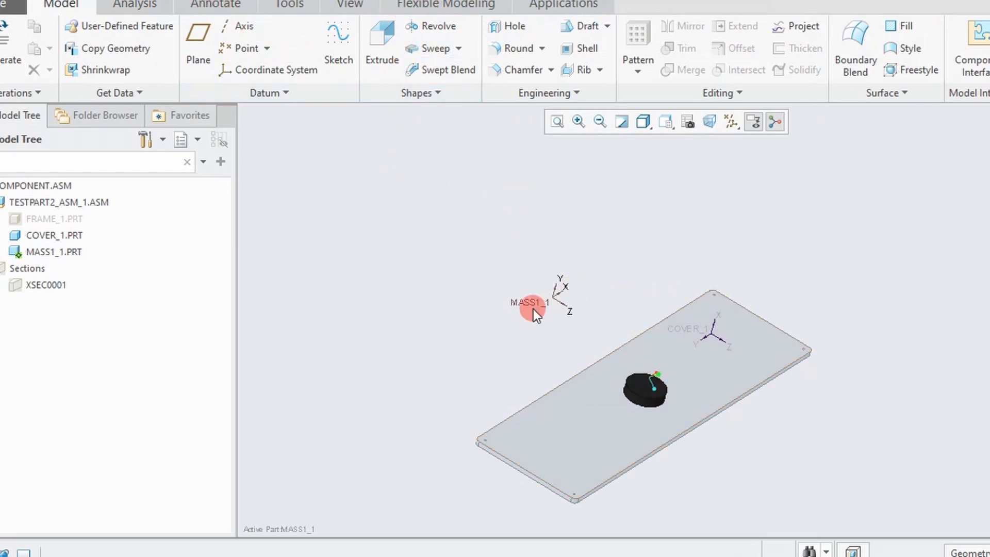
Compute the mass part's Mass Properties from its solid geometry with respect to the TESTPART2_NEWGLOBAL_ASM coordinate system
click(152, 5)
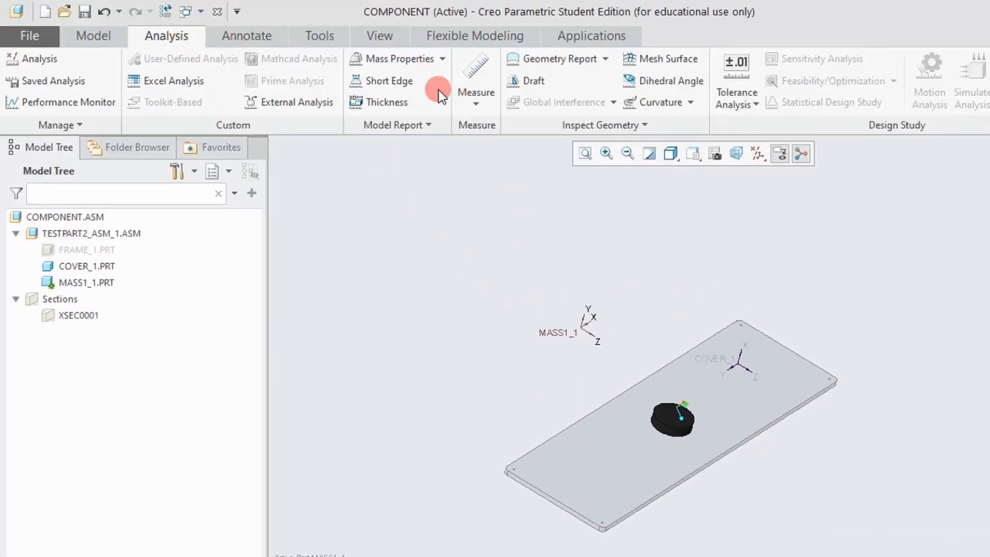
click(421, 58)
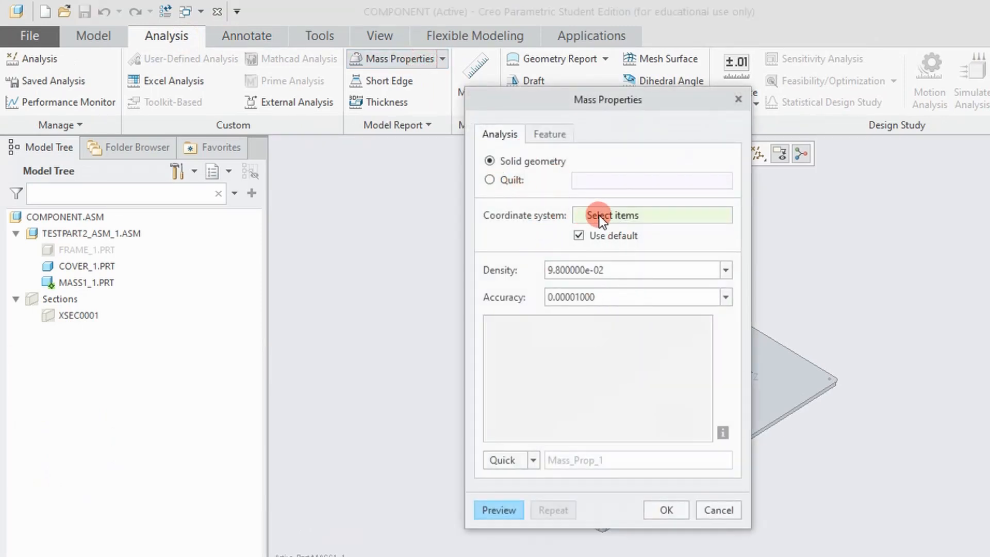
drag(577, 102, 989, 228)
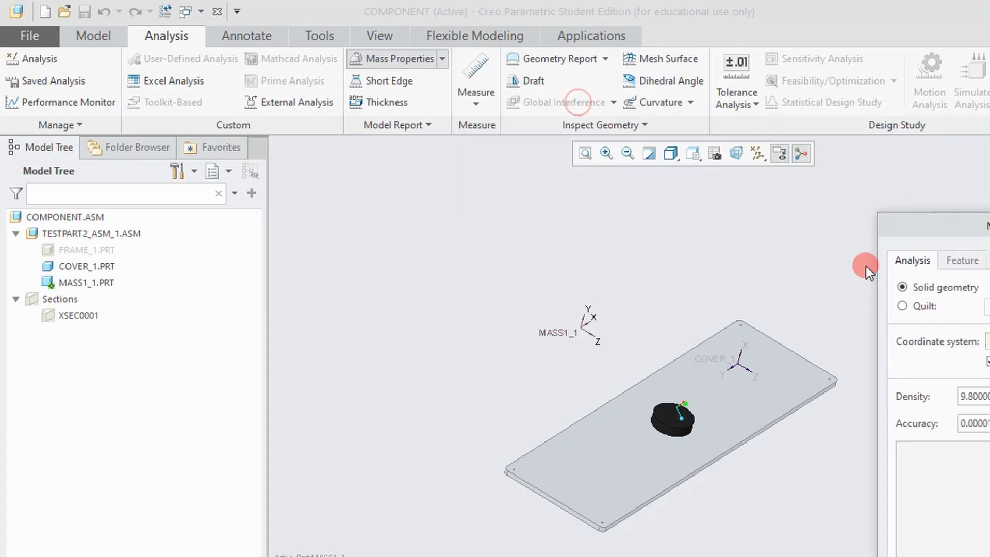
scroll(583, 322, down, 5)
scroll(603, 443, up, 5)
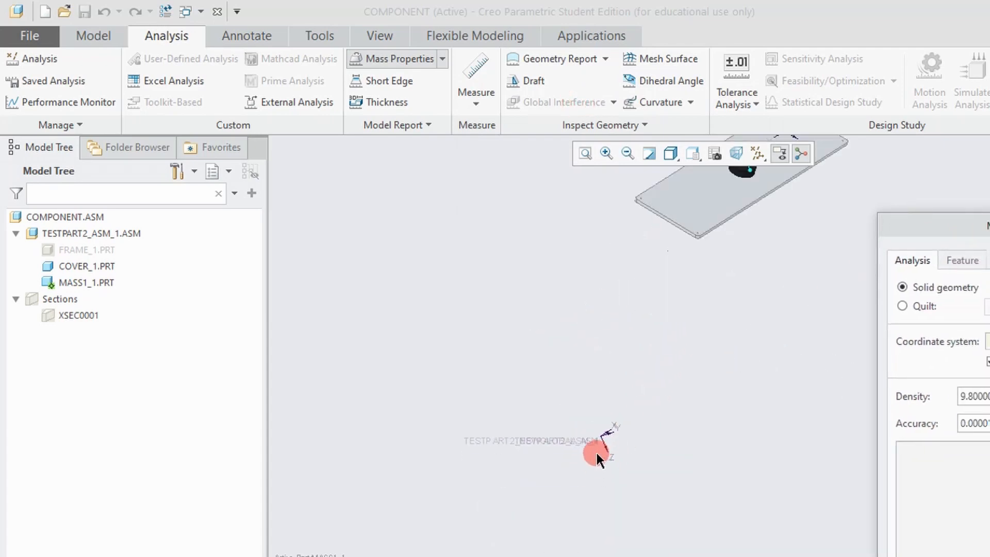
click(596, 442)
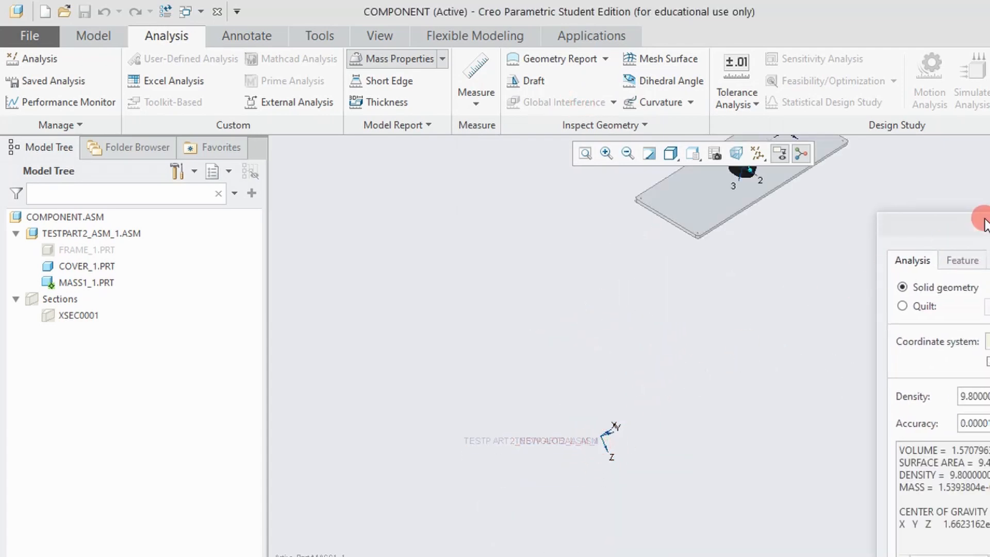
Enlarge the Mass Properties results and read the mass, the centre of gravity and the inertia tensor about the global coordinate system
drag(979, 222, 694, 118)
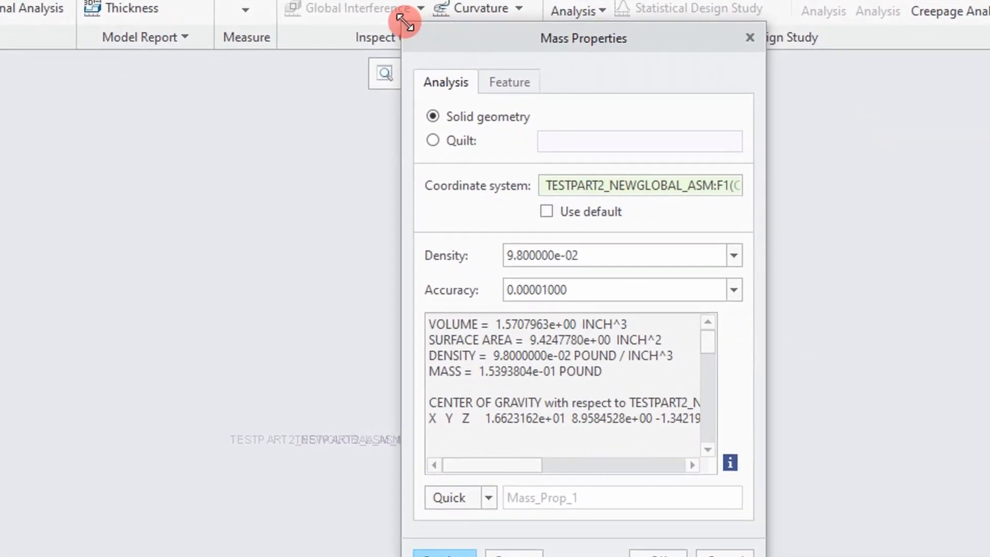
drag(402, 22, 0, 0)
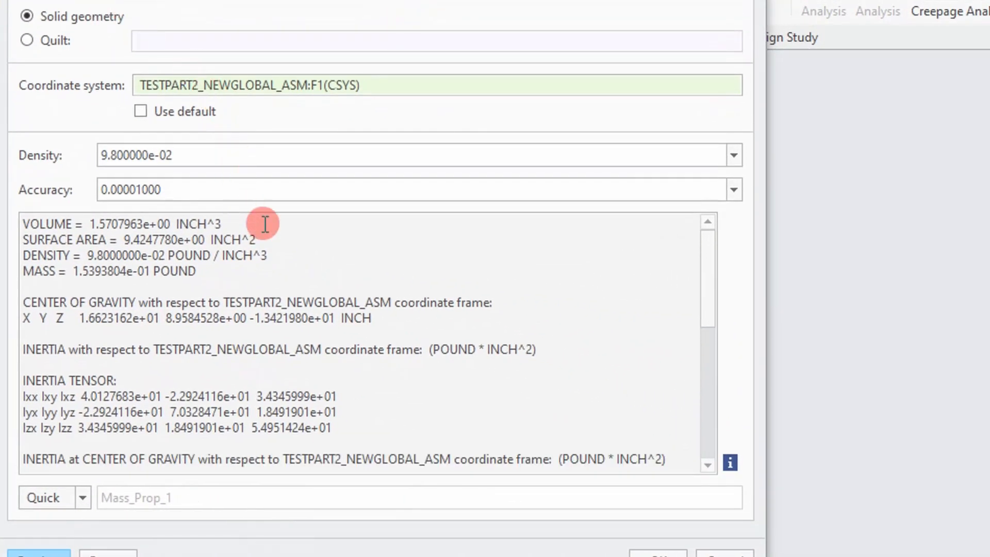
drag(199, 273, 21, 274)
scroll(78, 300, down, 1)
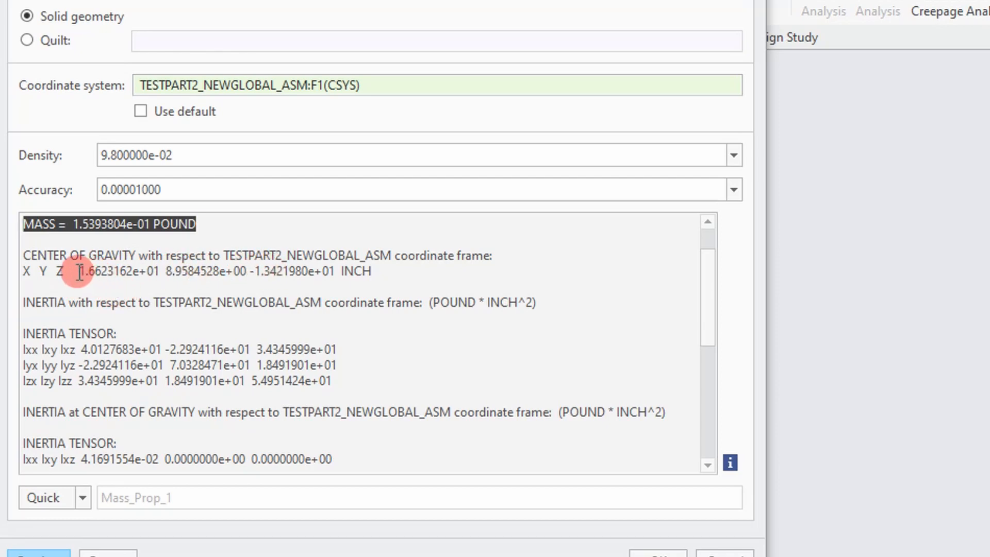
drag(79, 271, 363, 271)
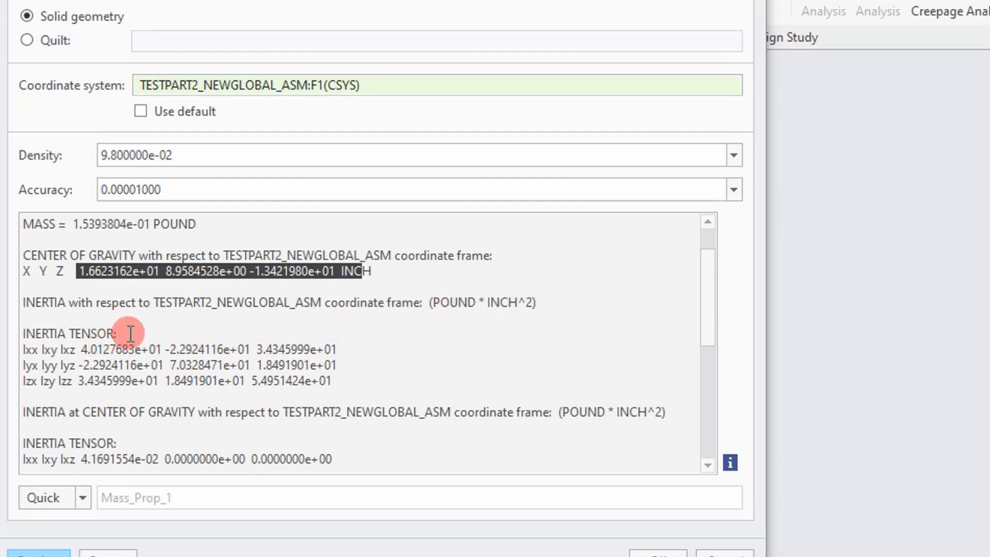
drag(80, 349, 338, 386)
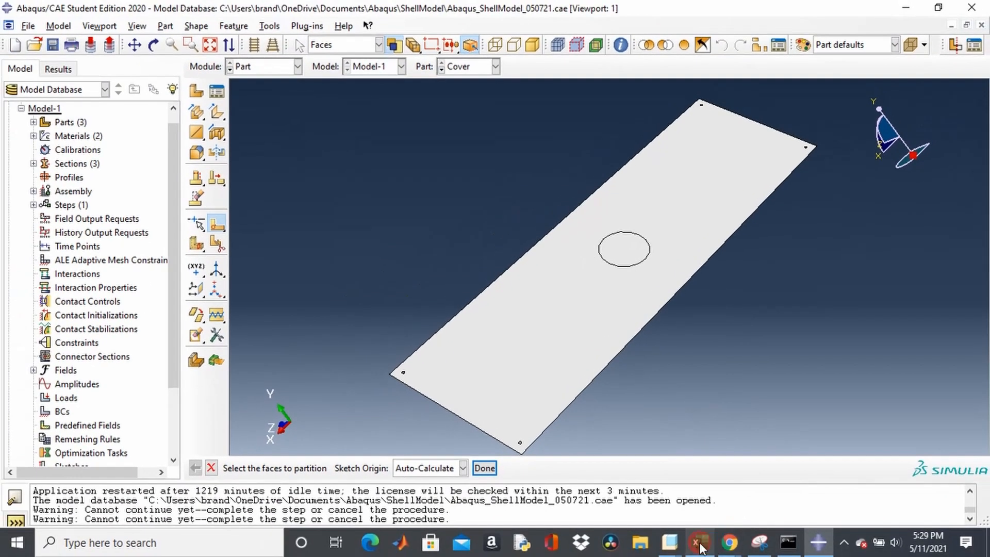
Switch to the ShellModel_050721 workbook in Excel and review the PointMasses sheet's mass row and the consistent-units table
click(699, 543)
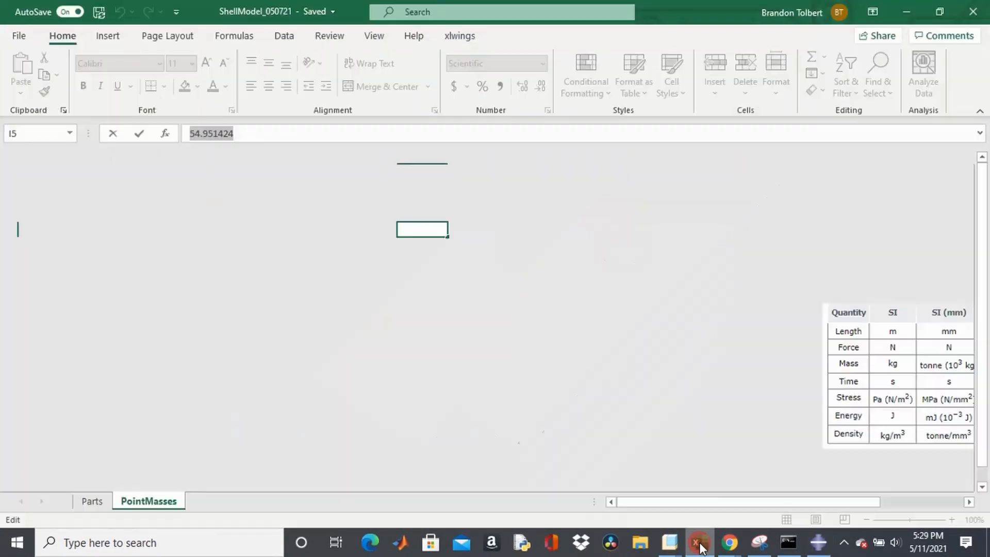
drag(753, 502, 712, 508)
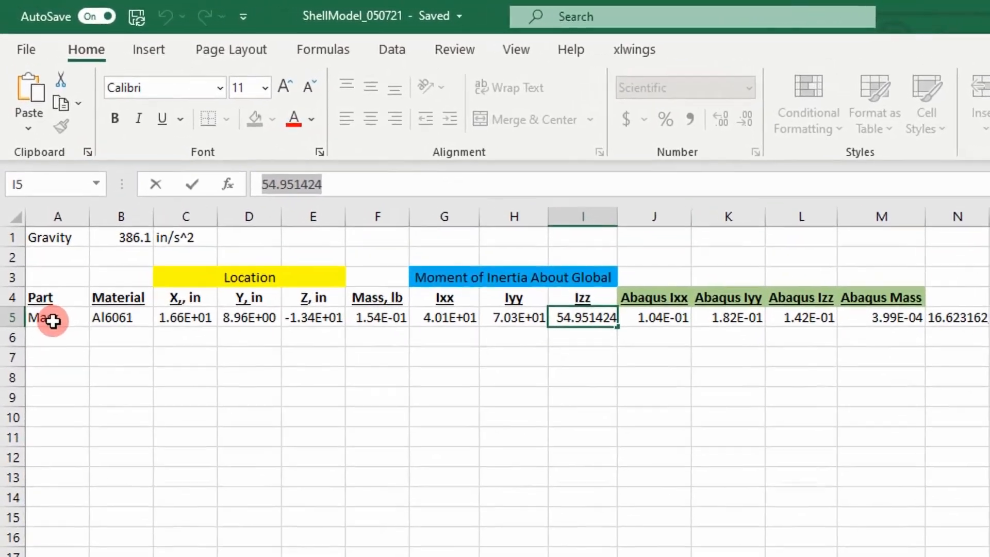
click(54, 320)
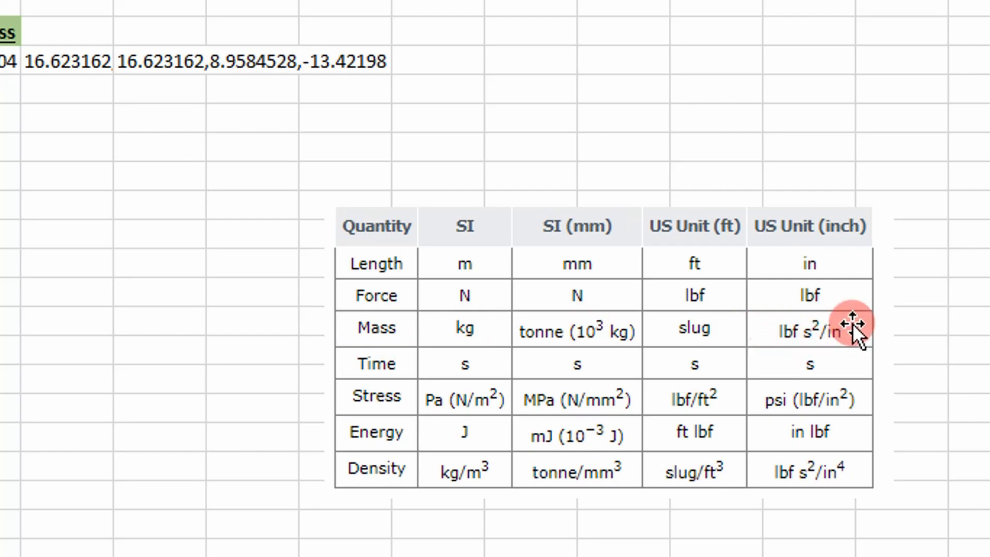
scroll(495, 279, left, 5)
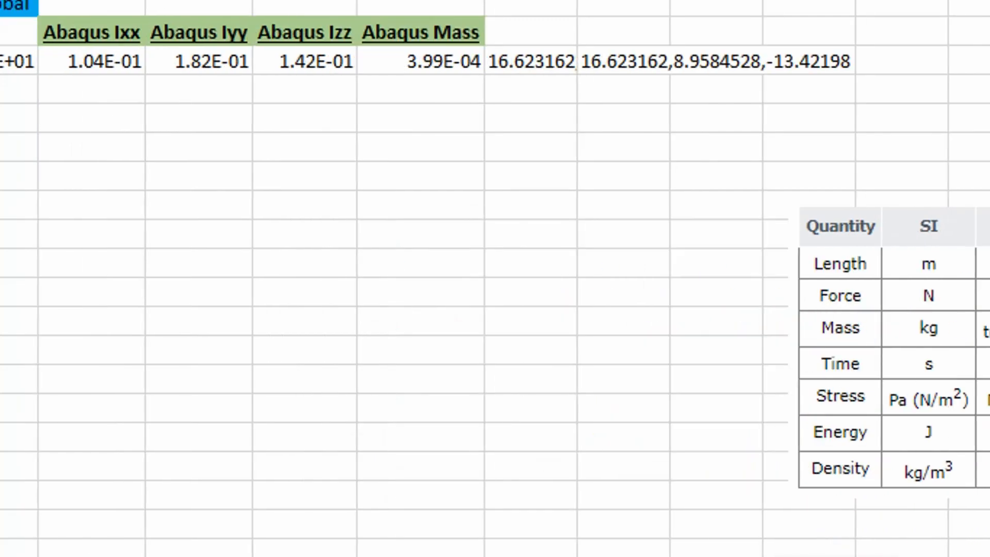
Inspect the formulas for Abaqus Ixx in J5 and Abaqus Mass in M5 without changing them
click(105, 62)
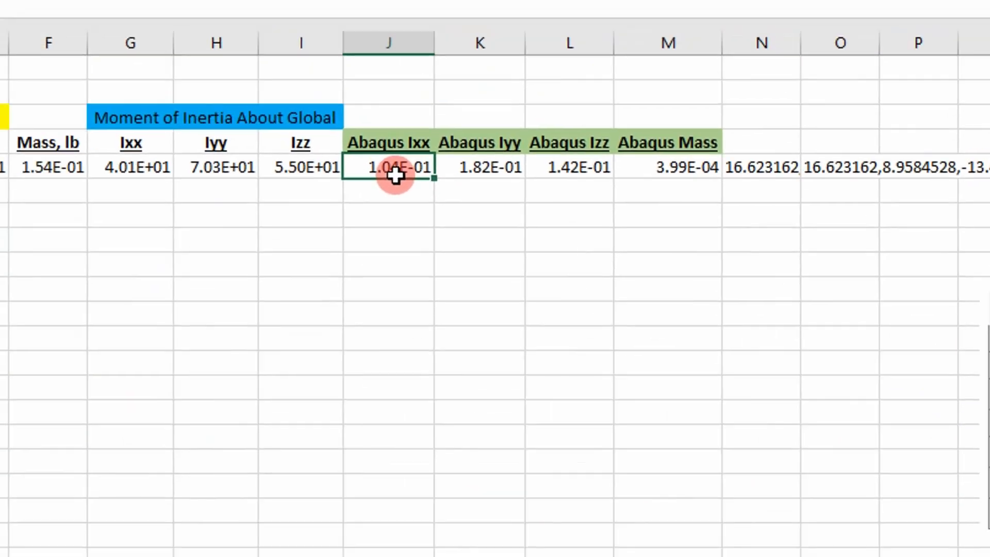
double_click(105, 61)
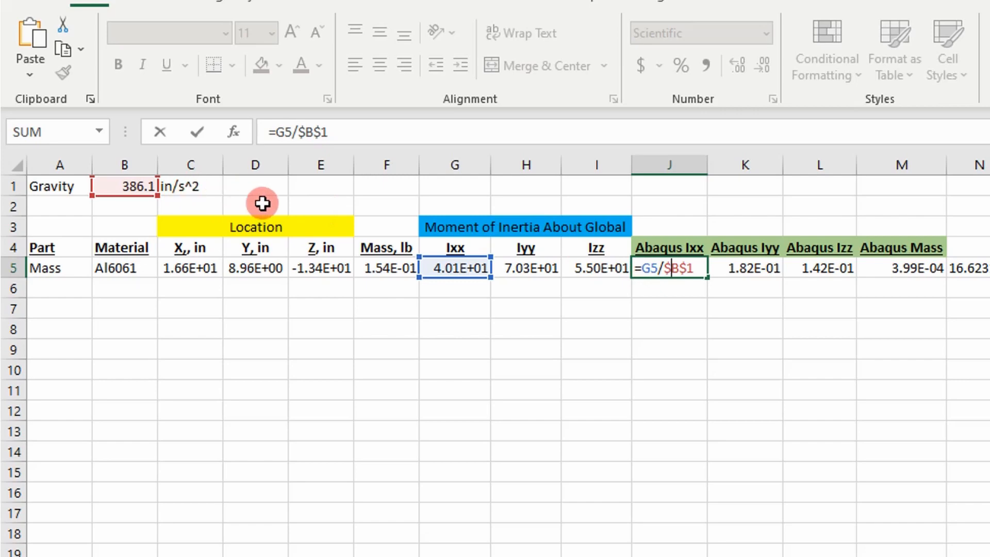
key(Escape)
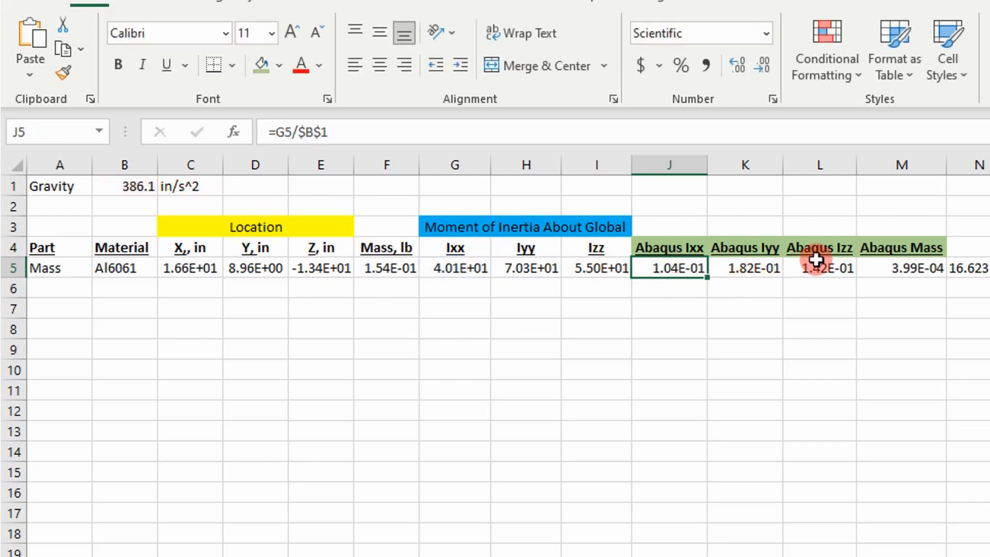
double_click(902, 268)
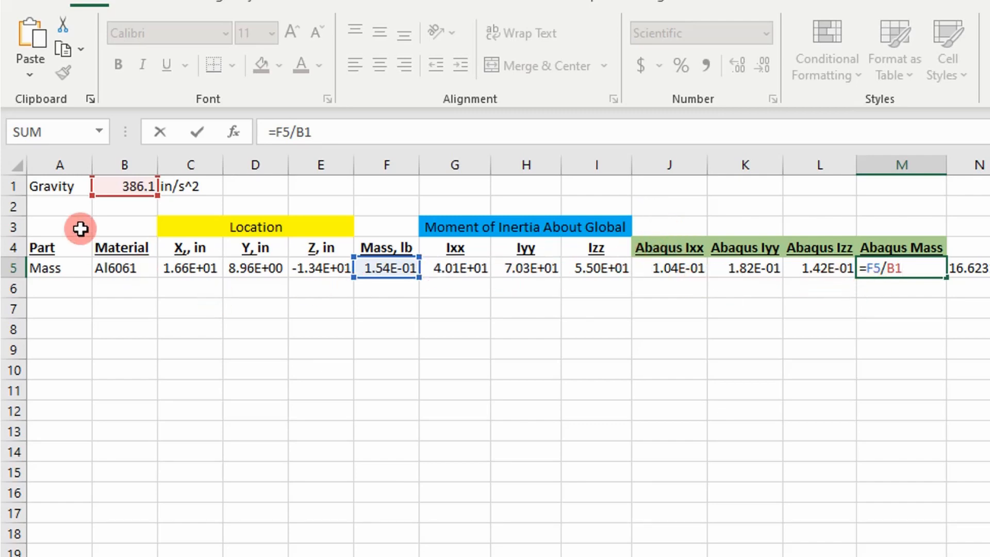
key(Escape)
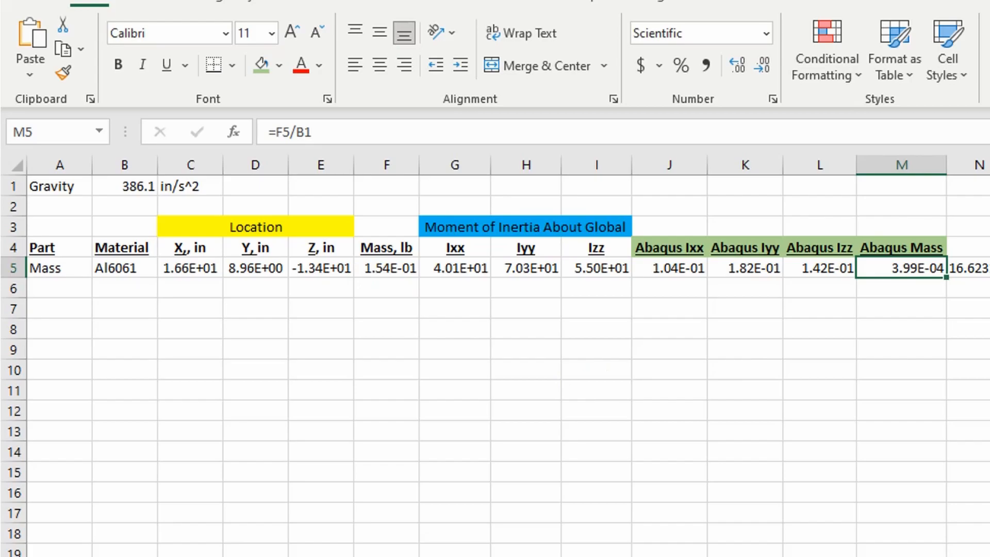
Switch to Abaqus/CAE and show the whole model in the Assembly module
key(alt+Tab)
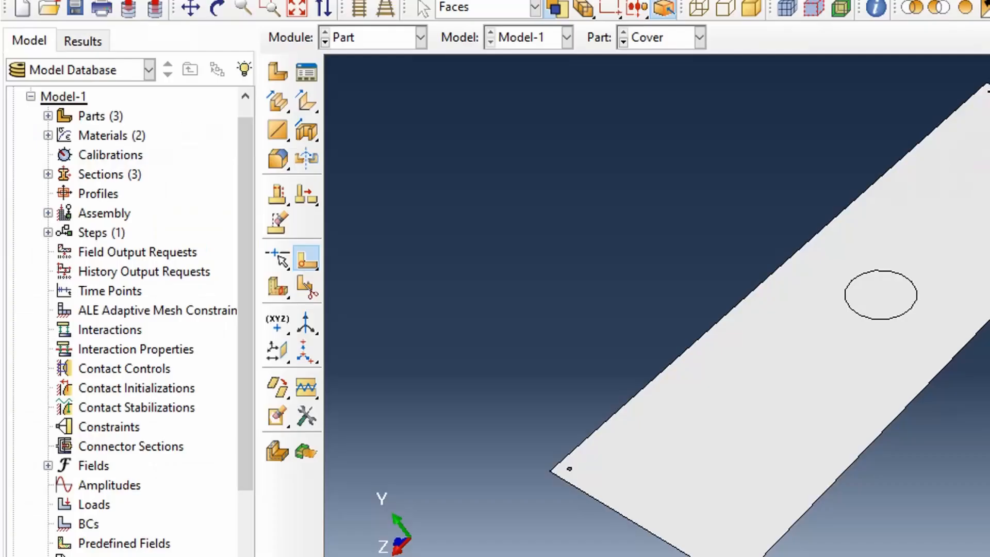
click(388, 35)
click(376, 97)
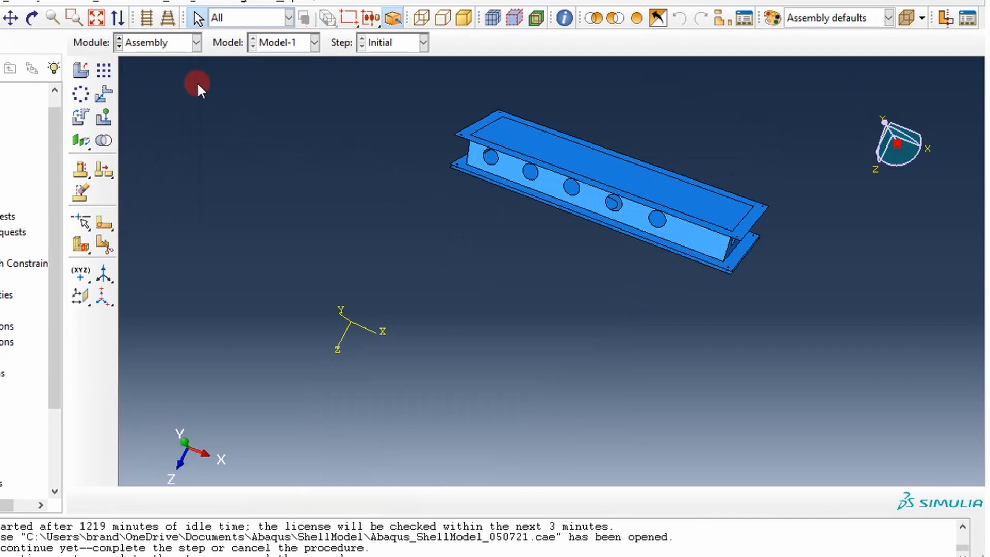
ctrl+alt+drag(501, 254, 434, 248)
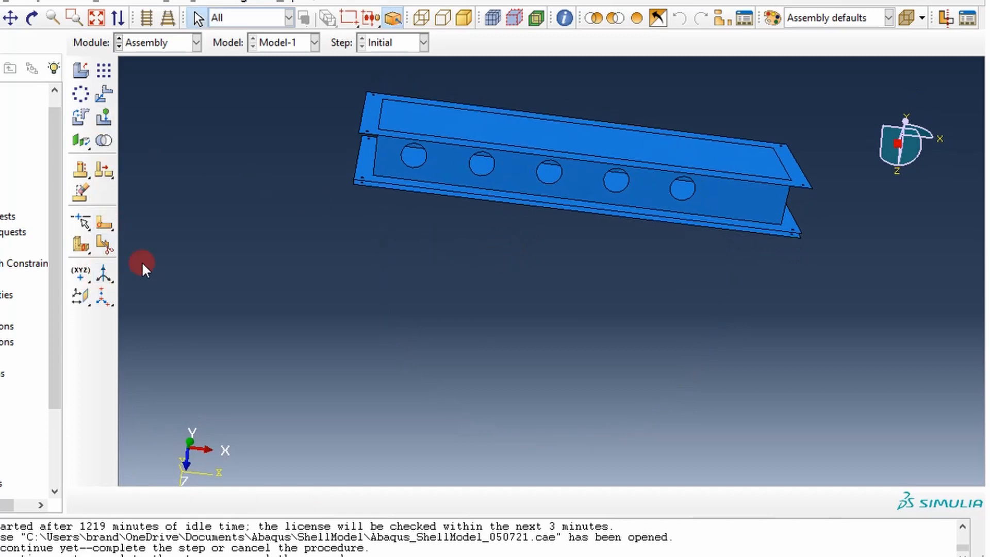
Change to the Interaction module and start creating a reference point
click(184, 41)
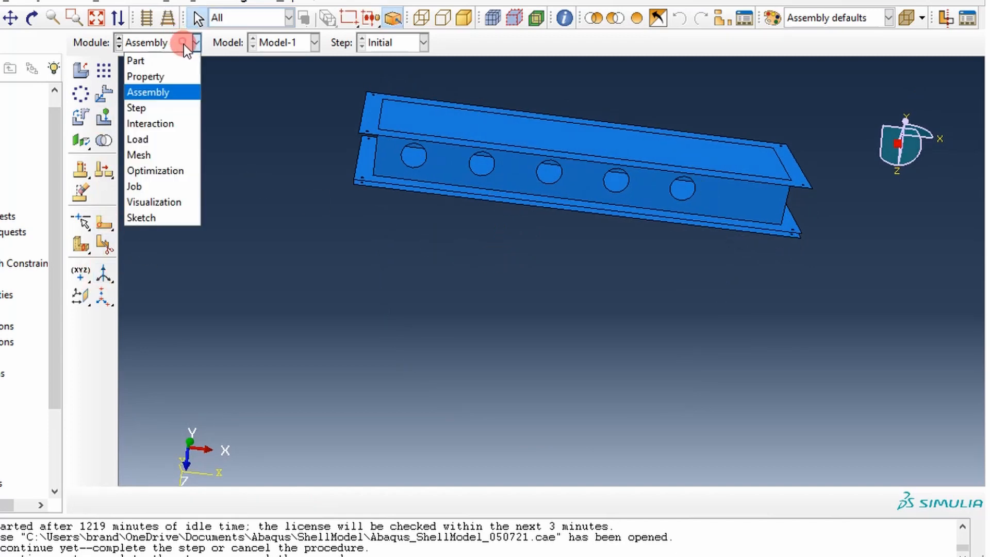
click(169, 128)
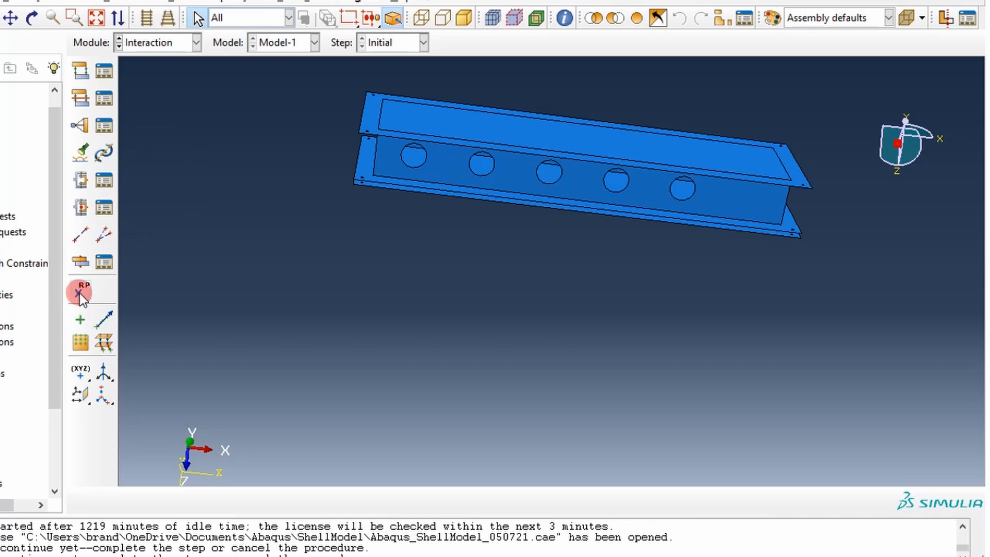
click(80, 294)
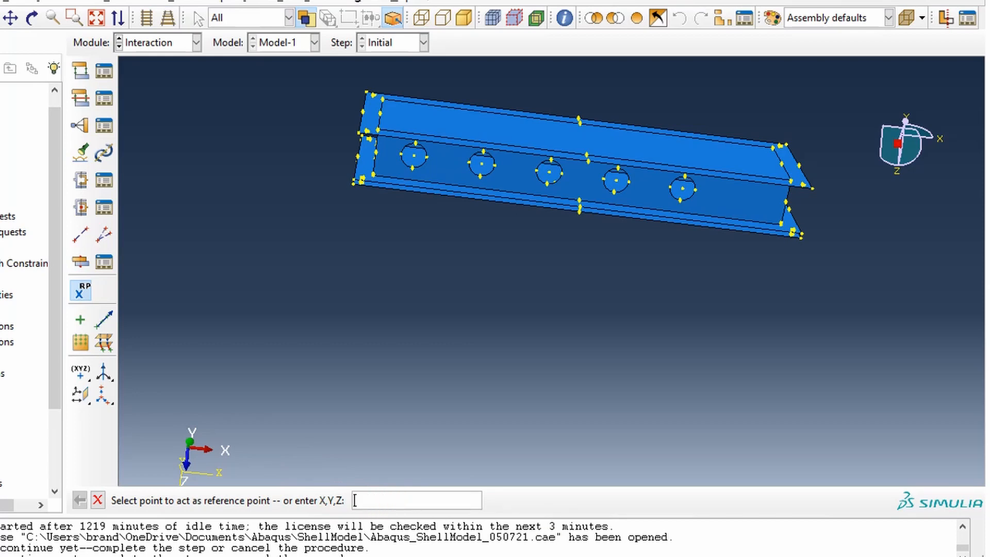
Switch to Excel and inspect the formula in cell N5 that joins the X, Y and Z location values
key(alt+Tab)
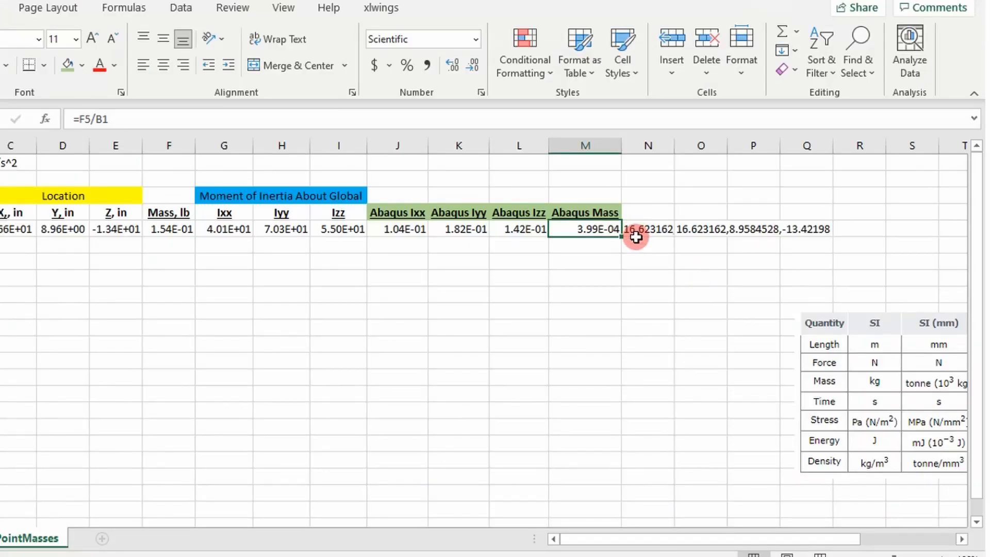
click(636, 234)
double_click(636, 231)
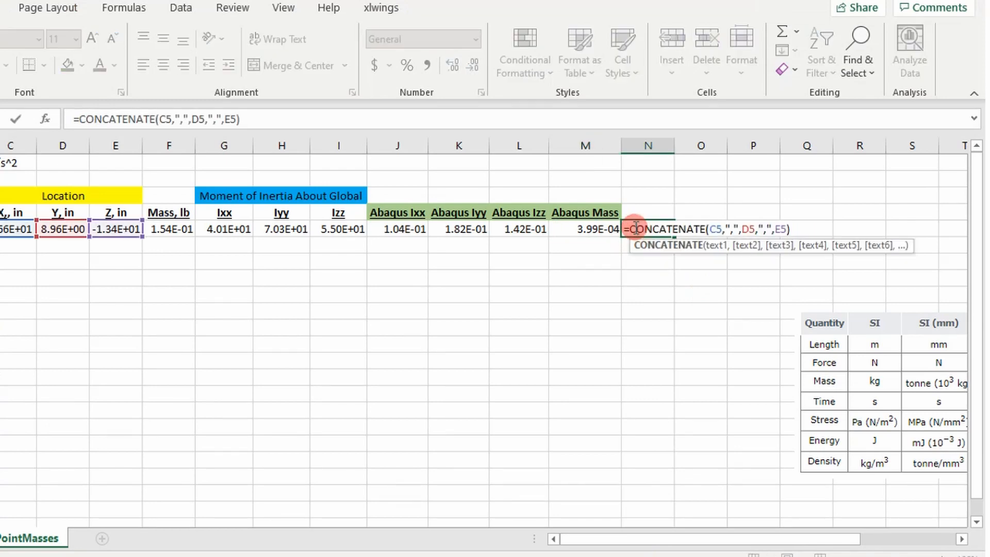
key(Escape)
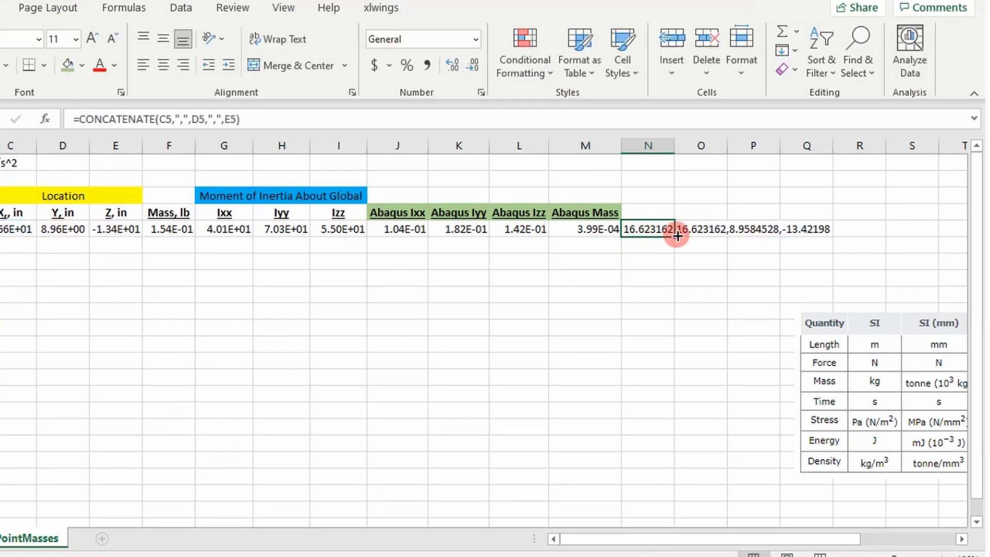
Copy the coordinates 16.623162,8.9584528,-13.42198 from cell O5 and create the Abaqus reference point at that location
click(700, 227)
double_click(700, 226)
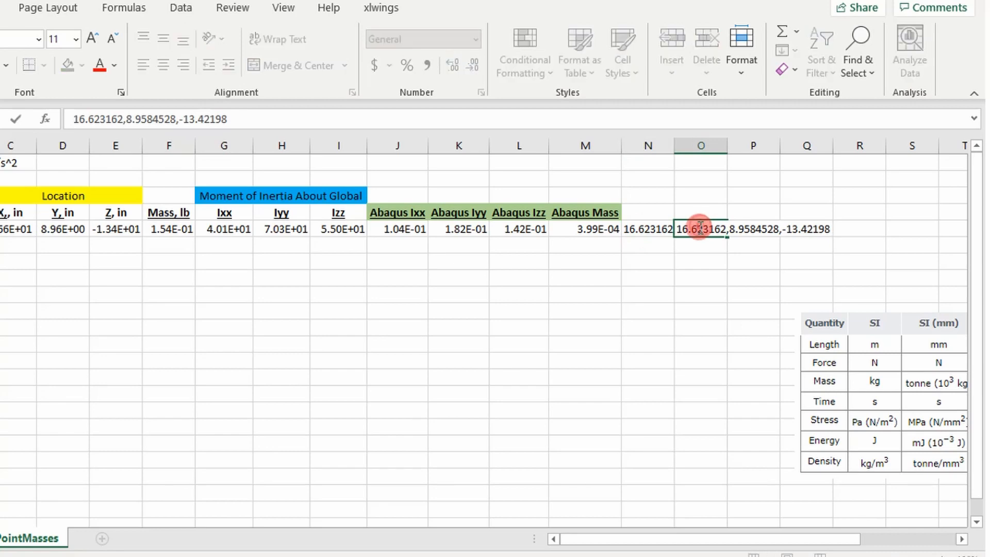
drag(233, 118, 50, 116)
key(ctrl+c)
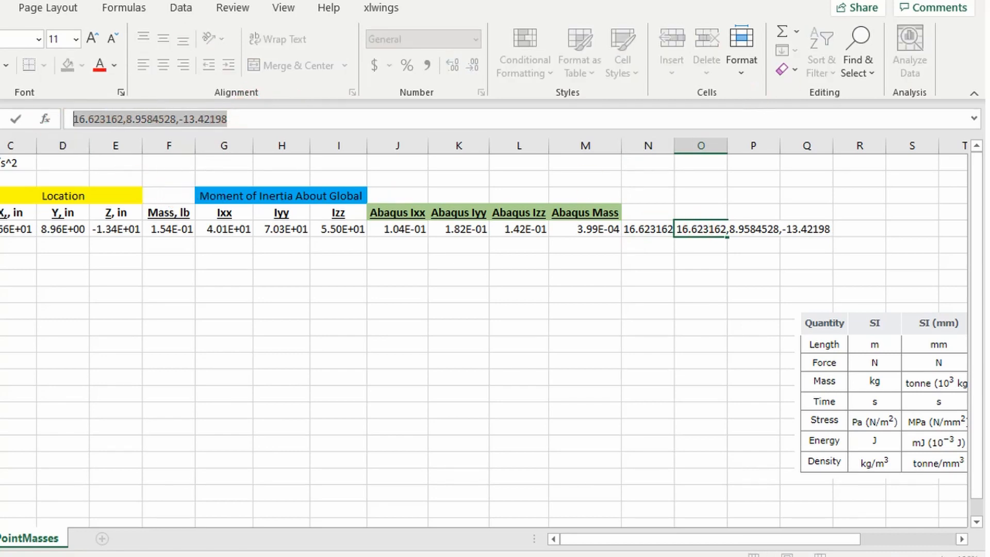
key(alt+Tab)
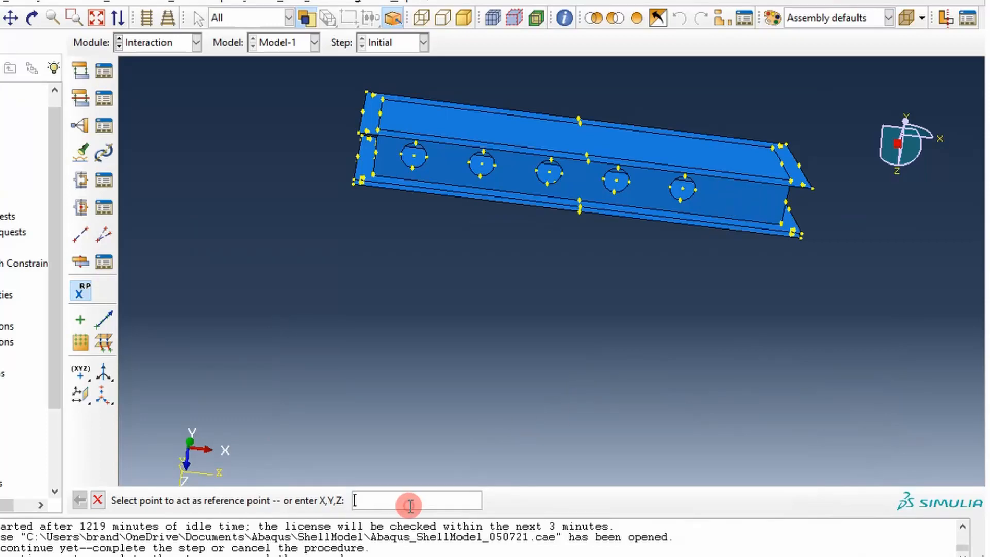
key(ctrl+v)
key(Return)
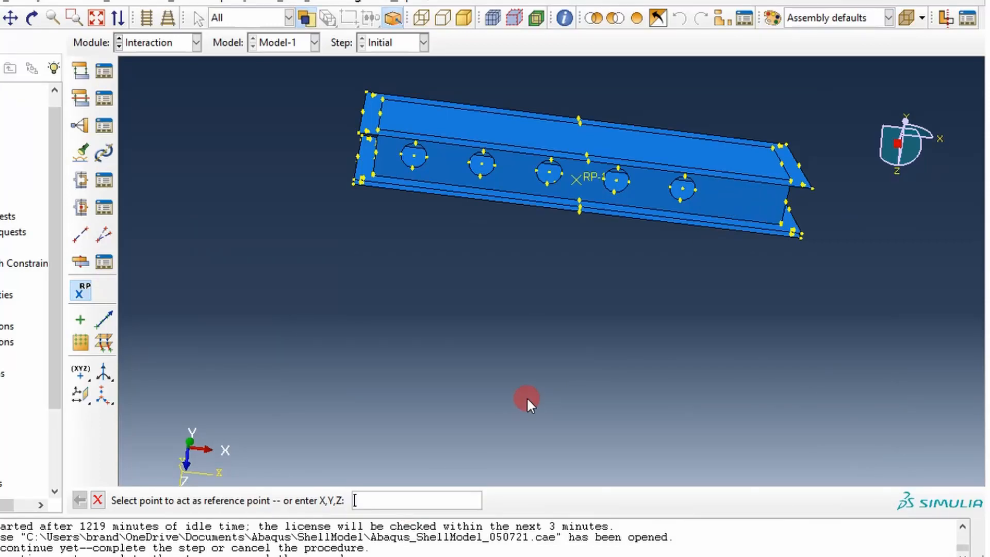
Activate a view cut of the assembly and shift its position to section the beam near the reference point and circular face
ctrl+alt+drag(601, 239, 534, 276)
scroll(550, 165, up, 5)
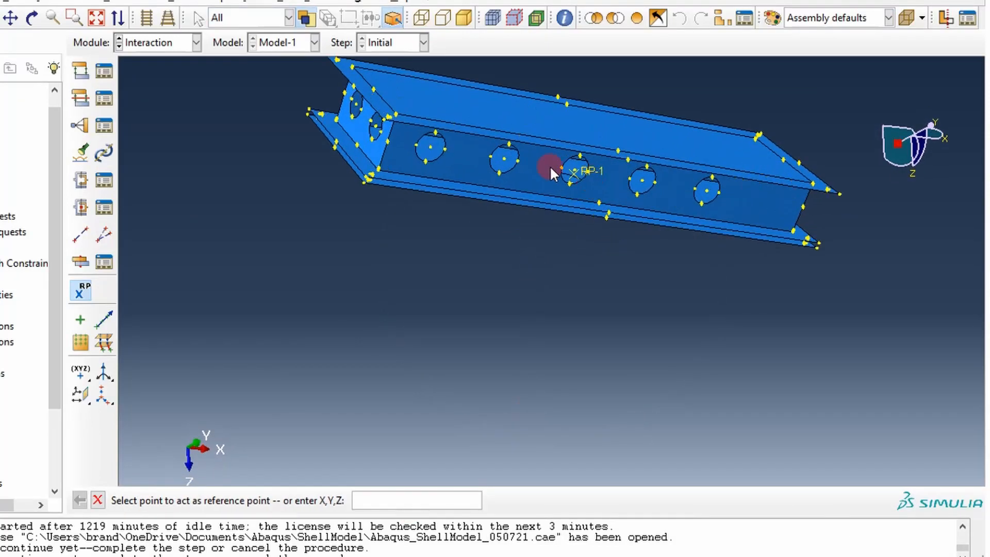
click(947, 16)
ctrl+alt+drag(433, 174, 390, 174)
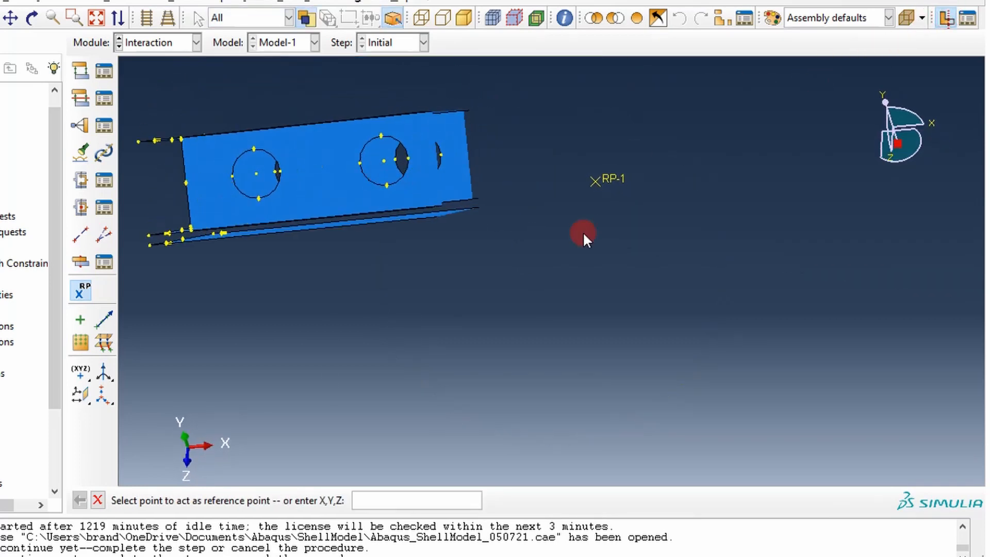
ctrl+alt+drag(583, 230, 855, 57)
click(971, 21)
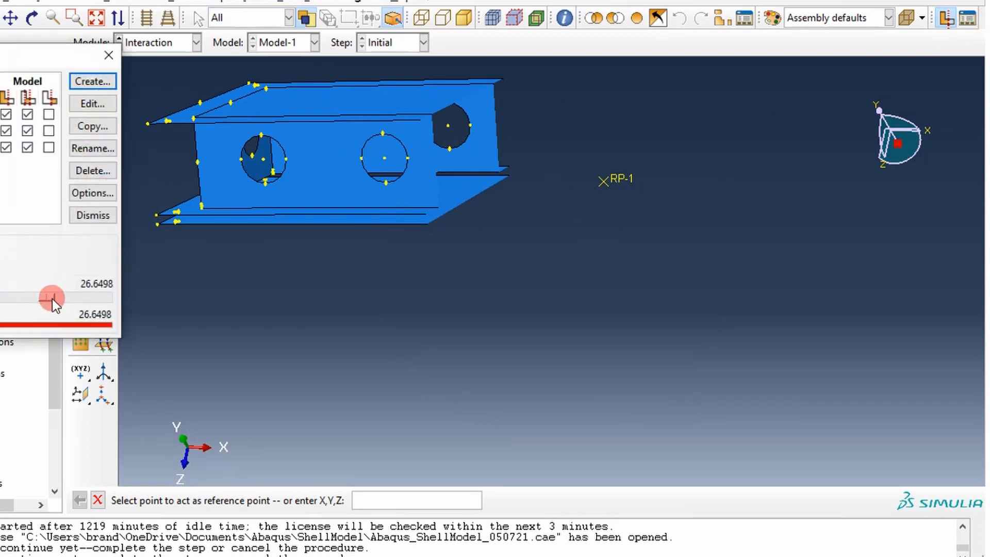
mouse_move(53, 298)
mouse_down()
mouse_move(78, 299)
mouse_move(70, 299)
mouse_up()
ctrl+alt+drag(385, 281, 490, 283)
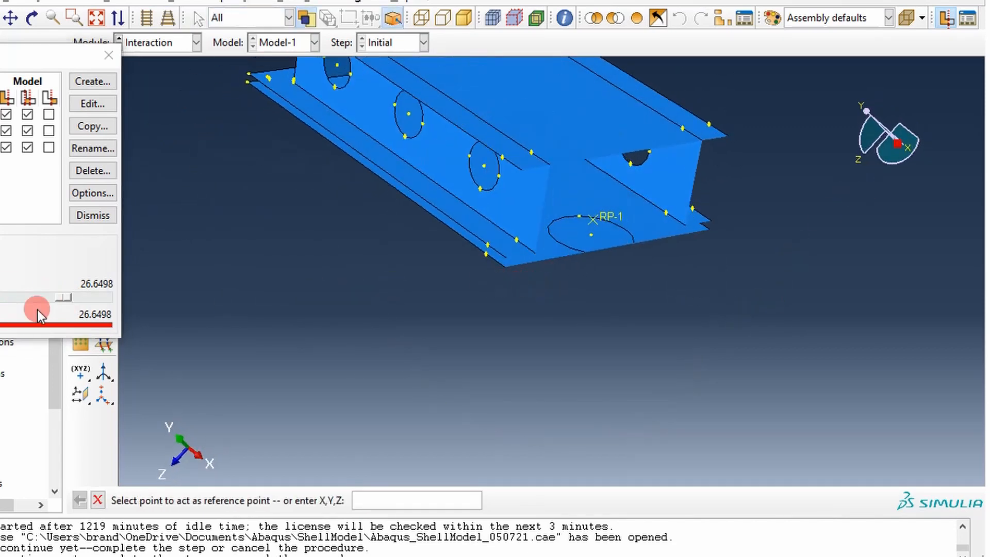
drag(60, 296, 64, 296)
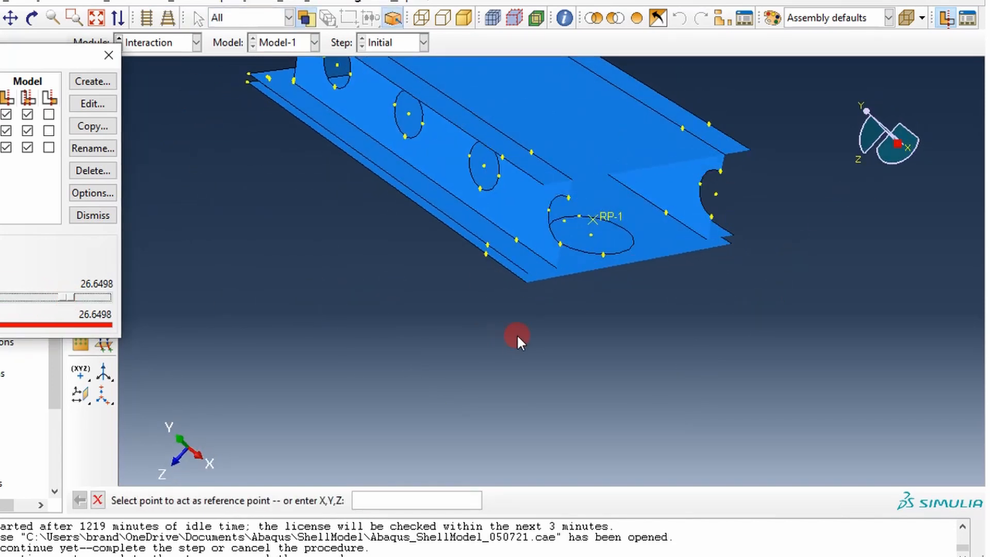
ctrl+alt+drag(516, 334, 530, 157)
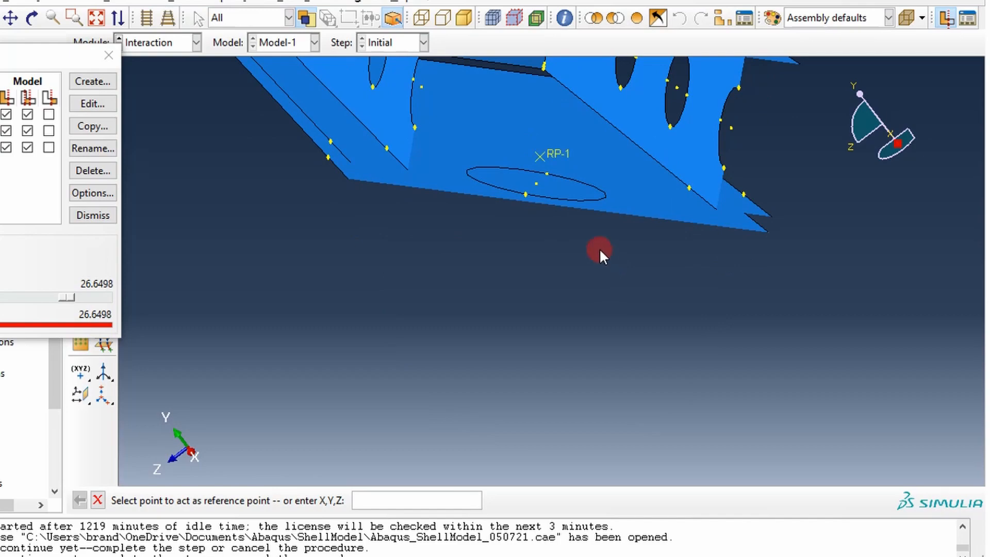
click(112, 57)
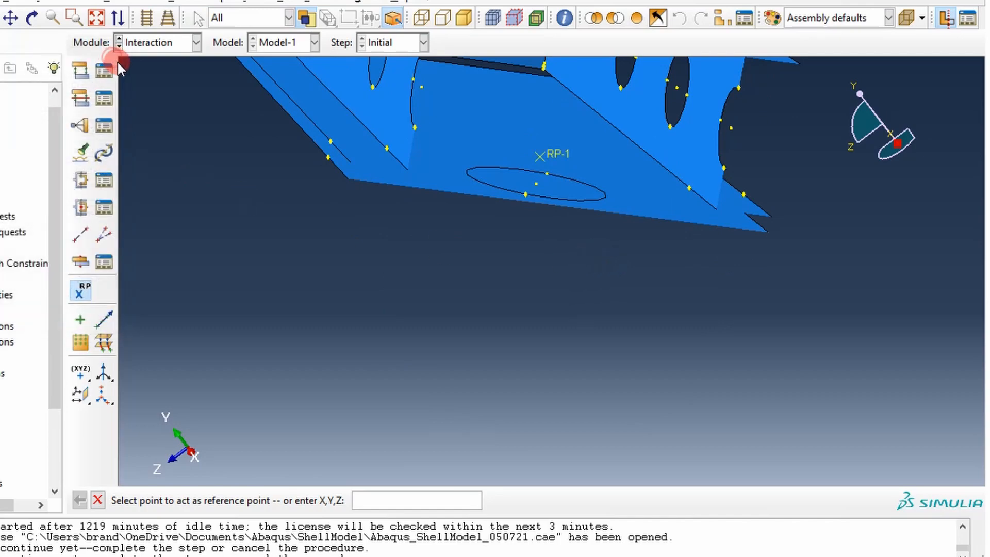
Start a new Coupling constraint named PM_Mass
click(209, 36)
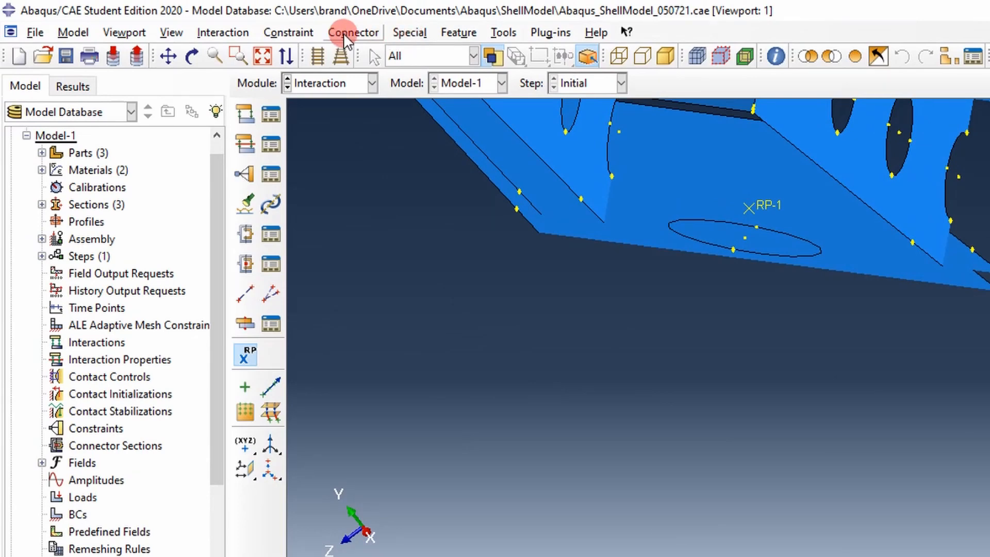
click(303, 32)
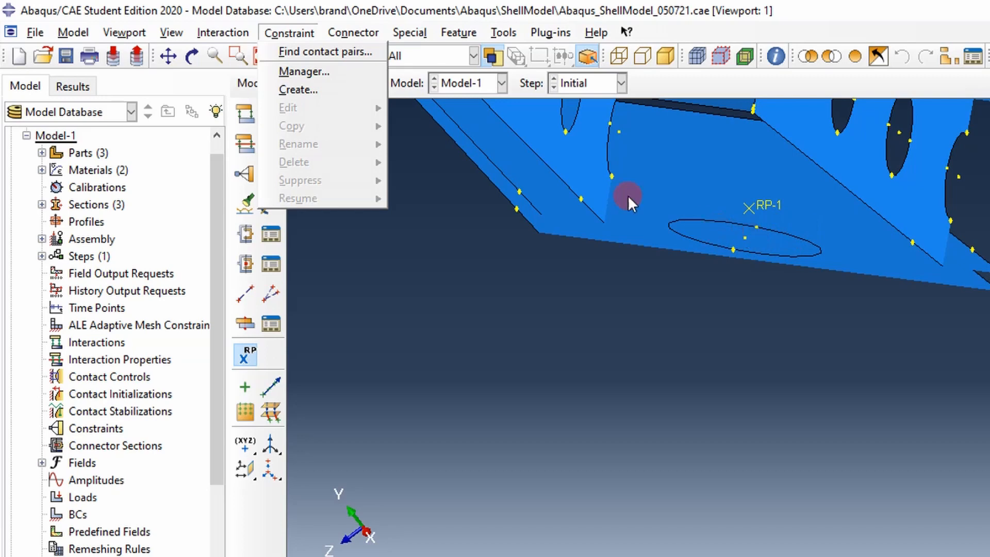
click(317, 90)
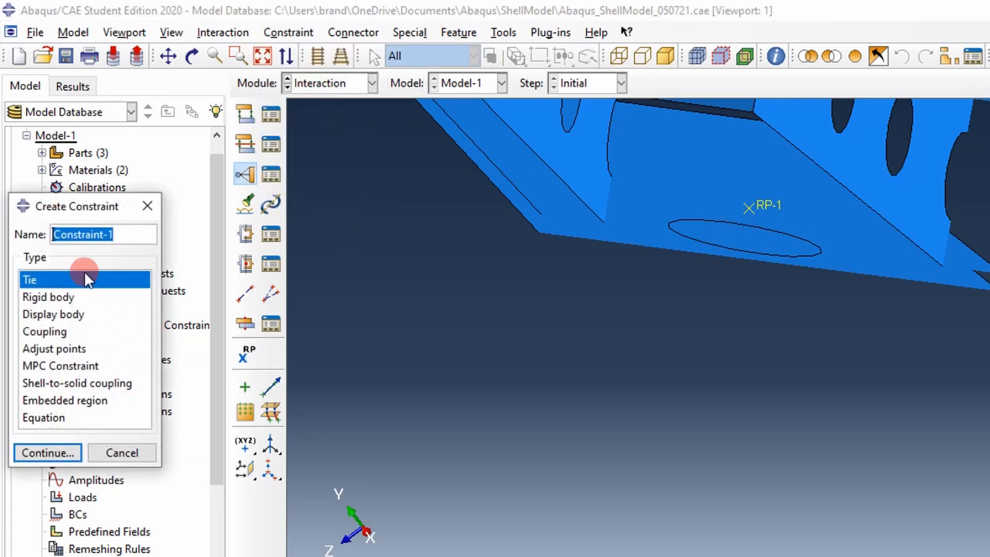
drag(61, 206, 278, 180)
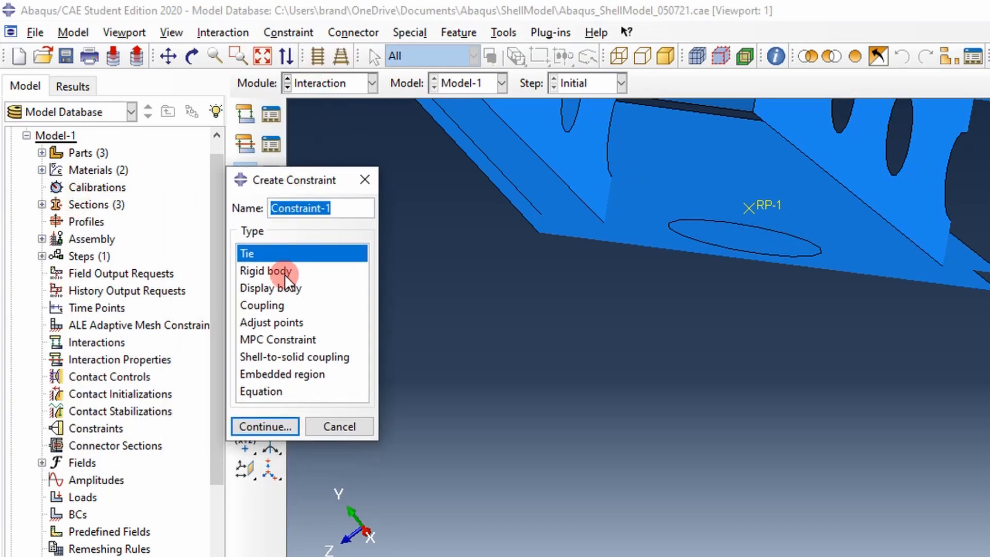
click(270, 305)
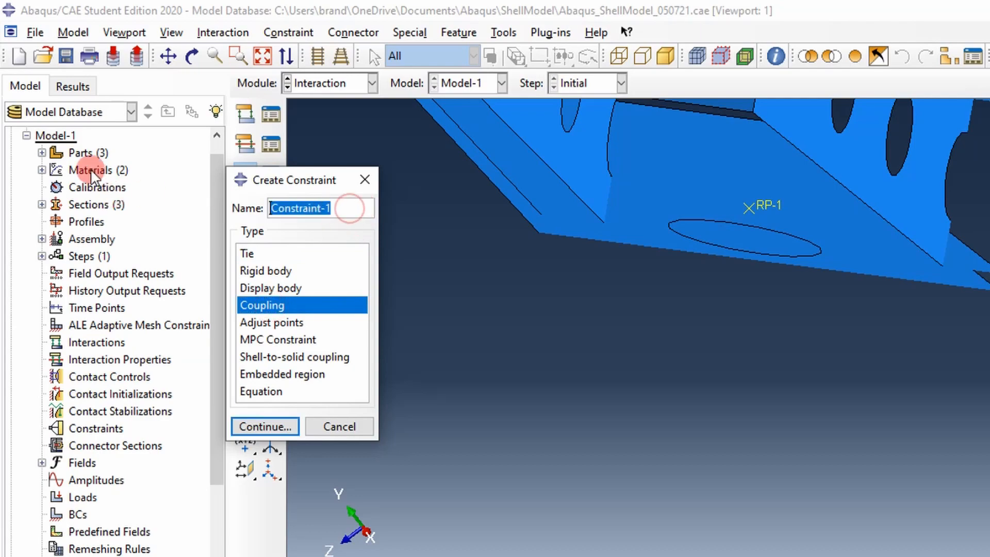
text(PM)
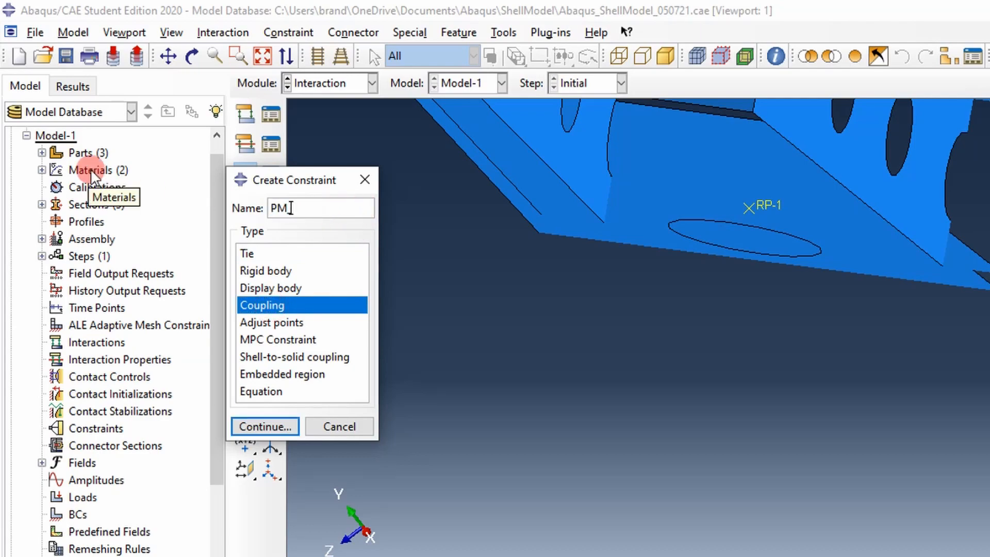
text(_Mass)
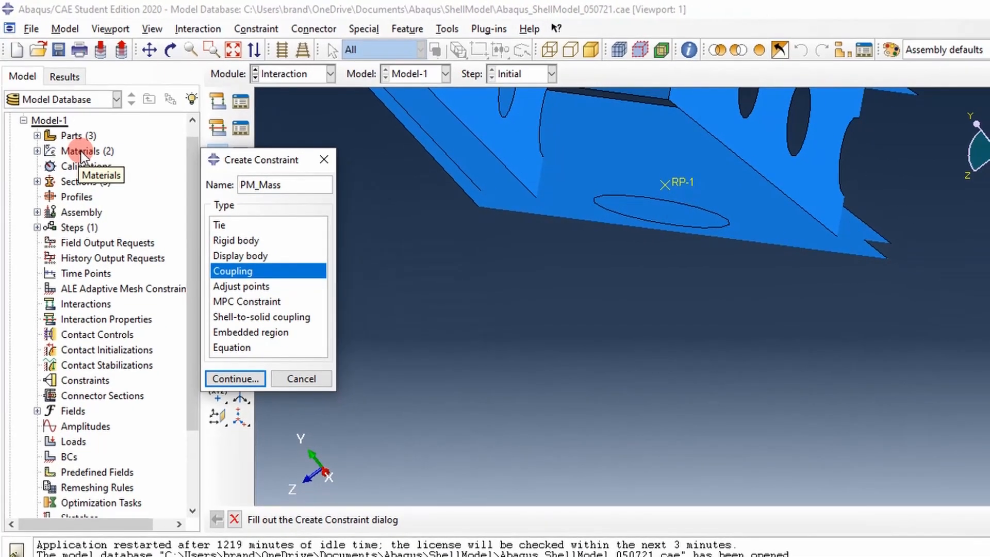
click(244, 378)
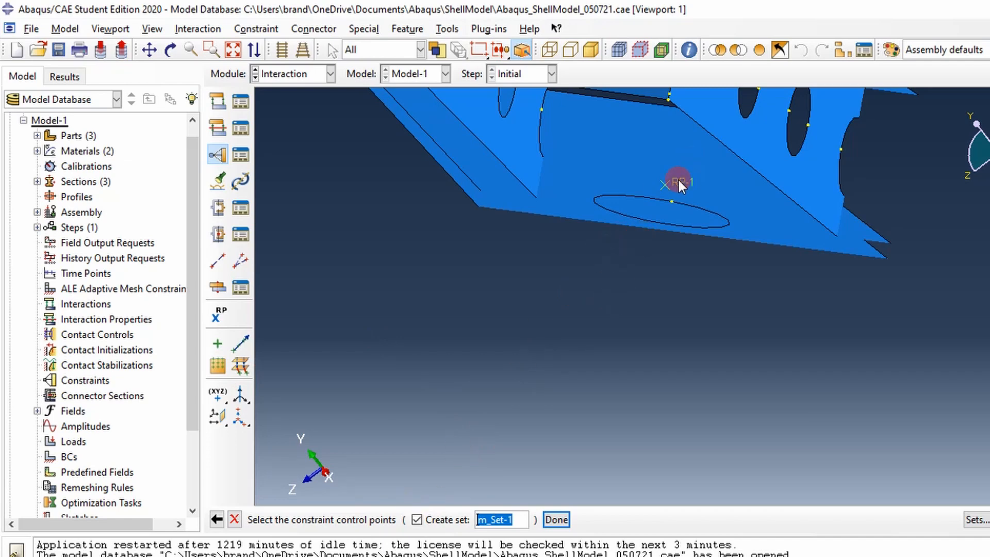
Use the reference point RP-1 as the constraint control point and name its set RP_Mass
drag(520, 520, 498, 520)
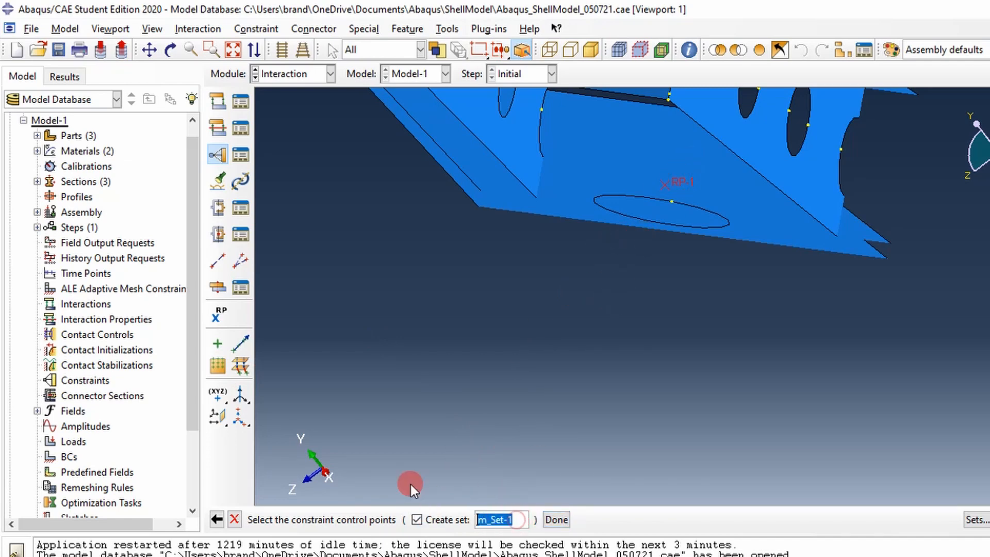
text(RP_Mas)
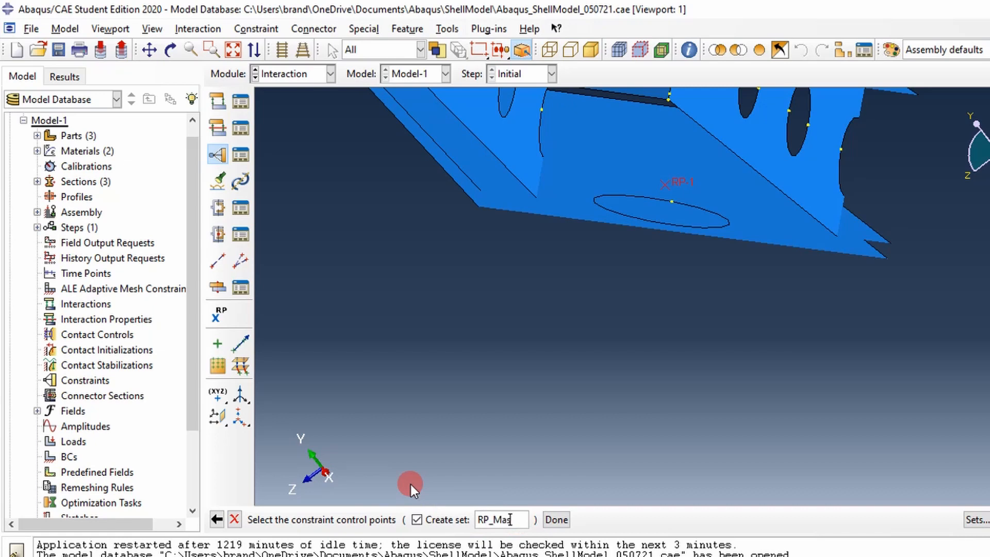
text(s)
click(557, 520)
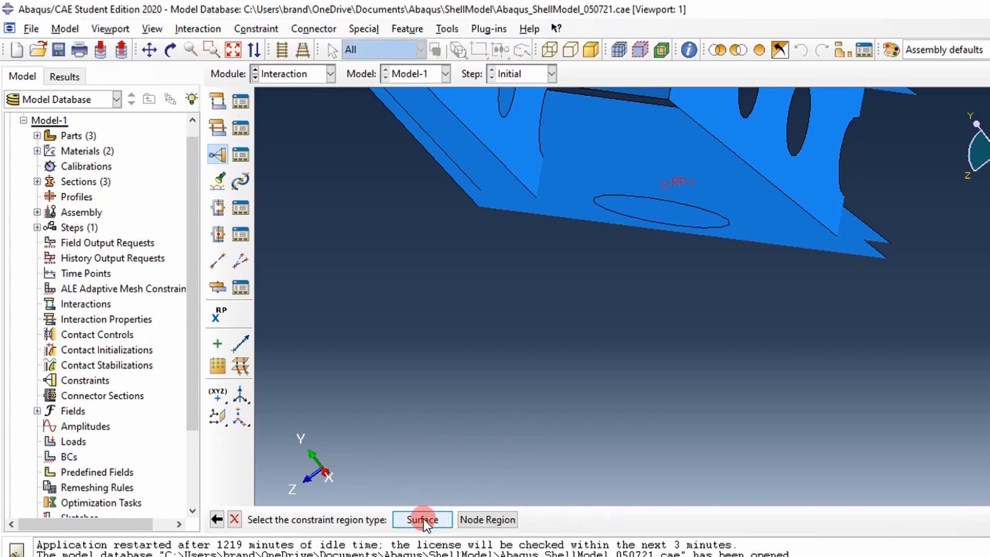
Assign the circular face below the reference point as the coupling surface, named Mass_Surface, using the brown side
click(405, 517)
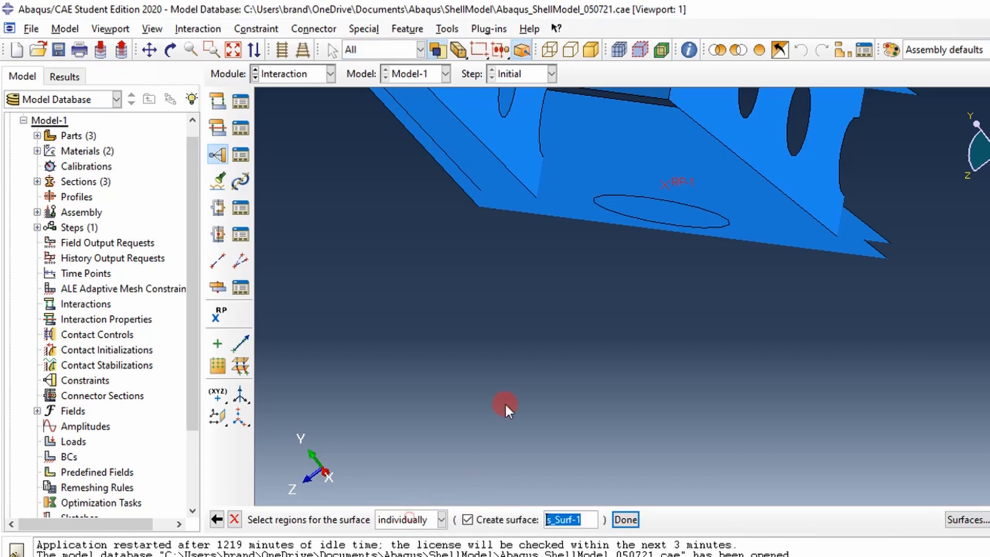
click(652, 211)
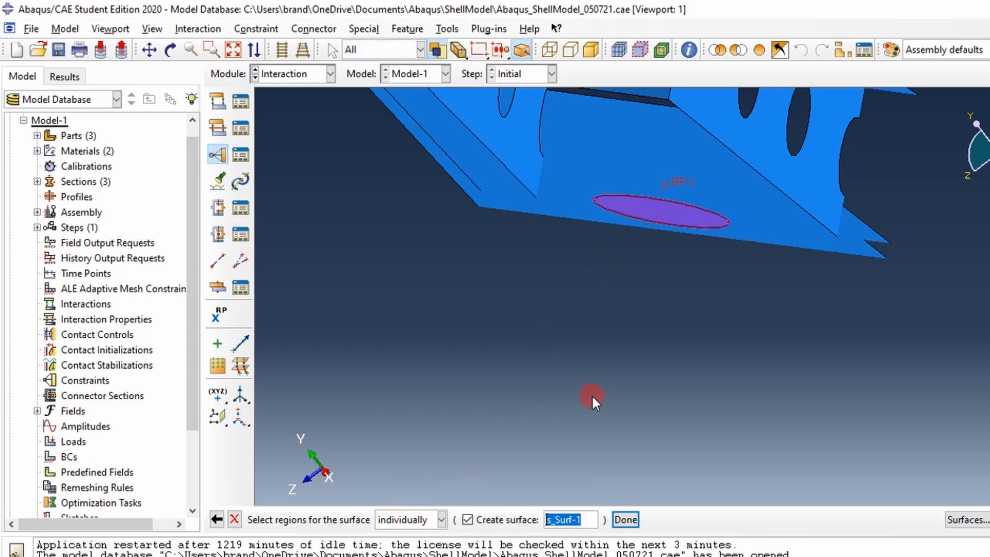
ctrl+alt+middle_drag(593, 398, 597, 368)
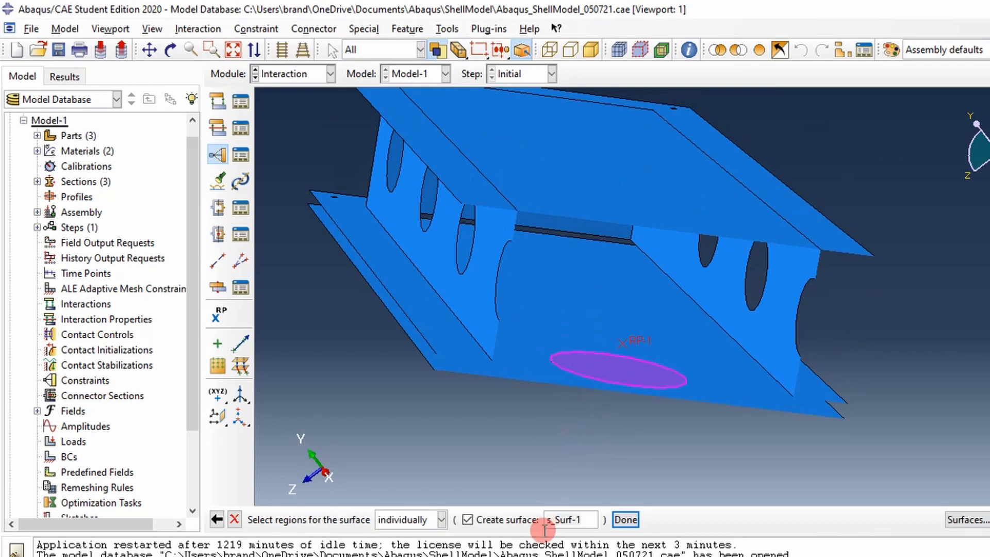
drag(588, 519, 501, 497)
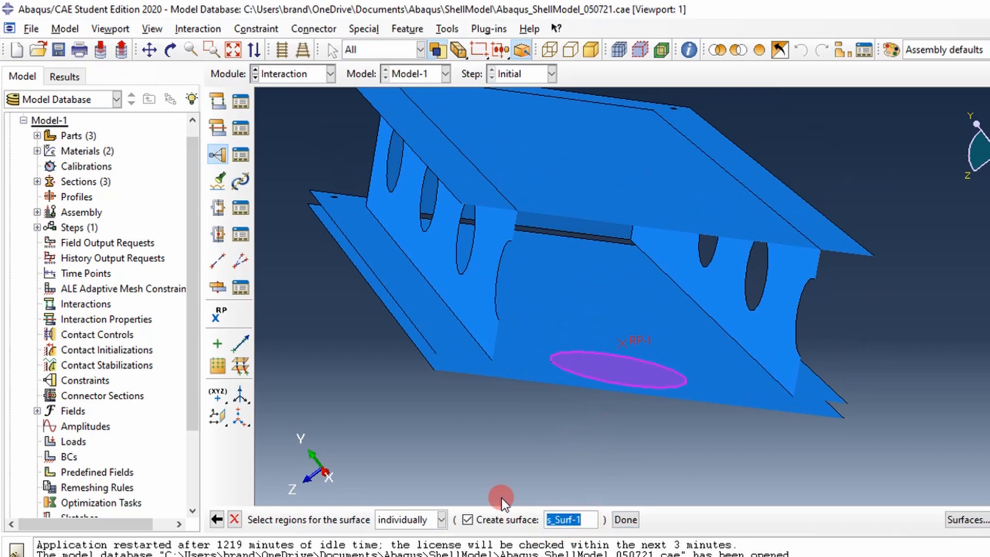
text(Mass_Sr)
key(BackSpace)
text(urface)
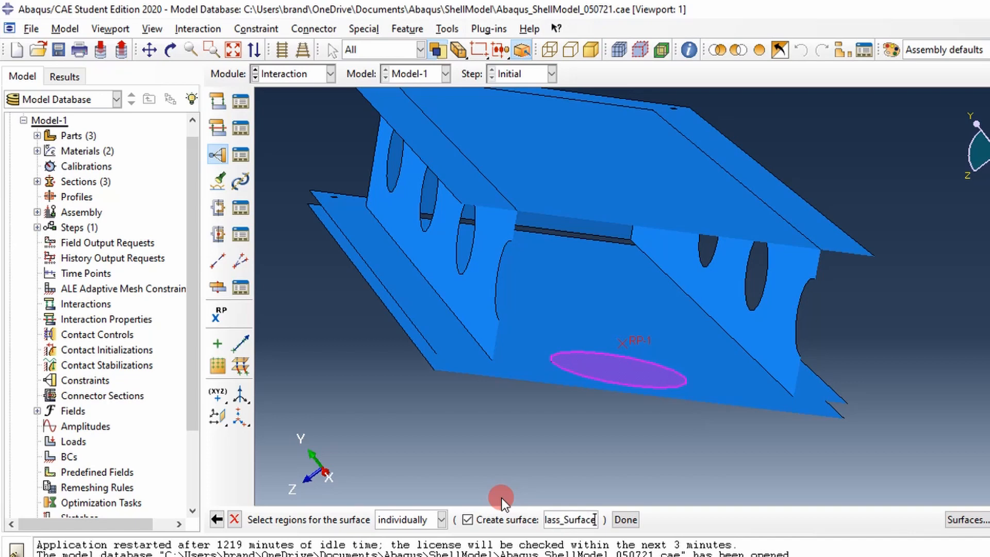
click(625, 520)
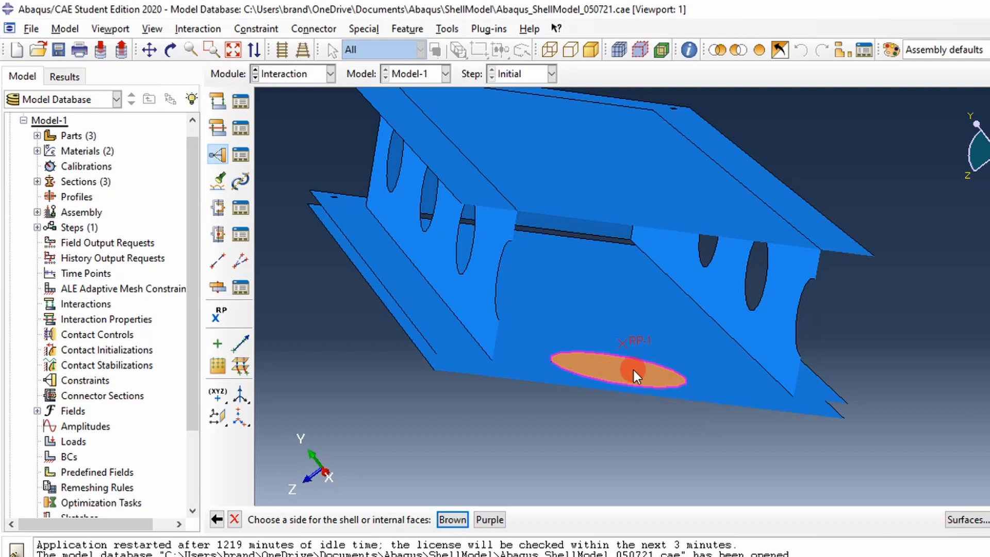
click(450, 518)
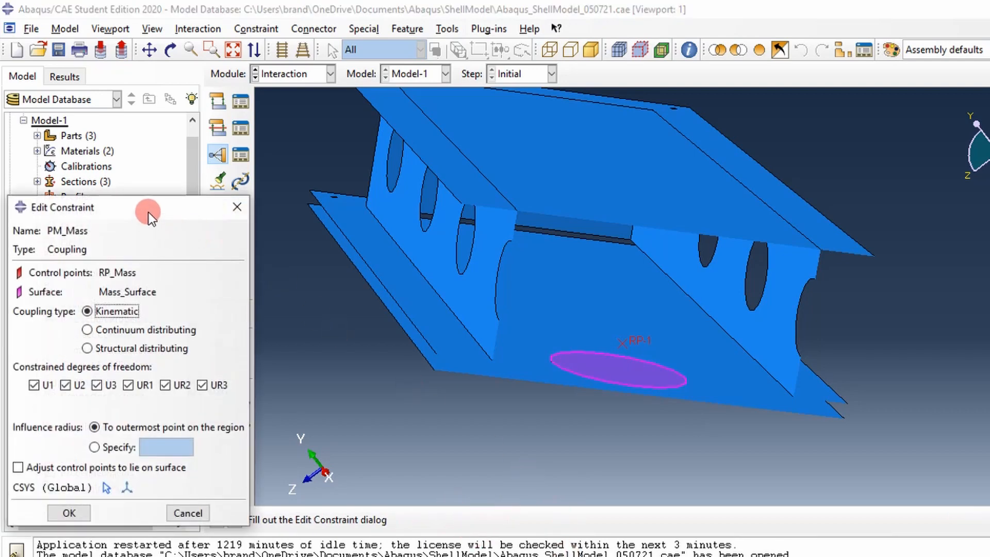
Accept the PM_Mass coupling as Kinematic with all six degrees of freedom constrained, and inspect it at the reference point
drag(149, 217, 460, 159)
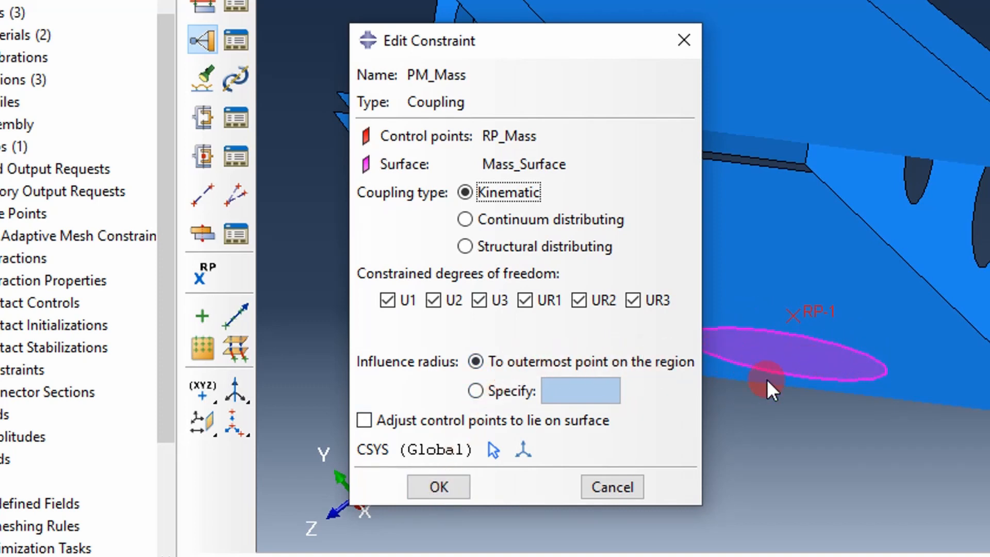
click(437, 487)
ctrl+alt+drag(799, 335, 865, 360)
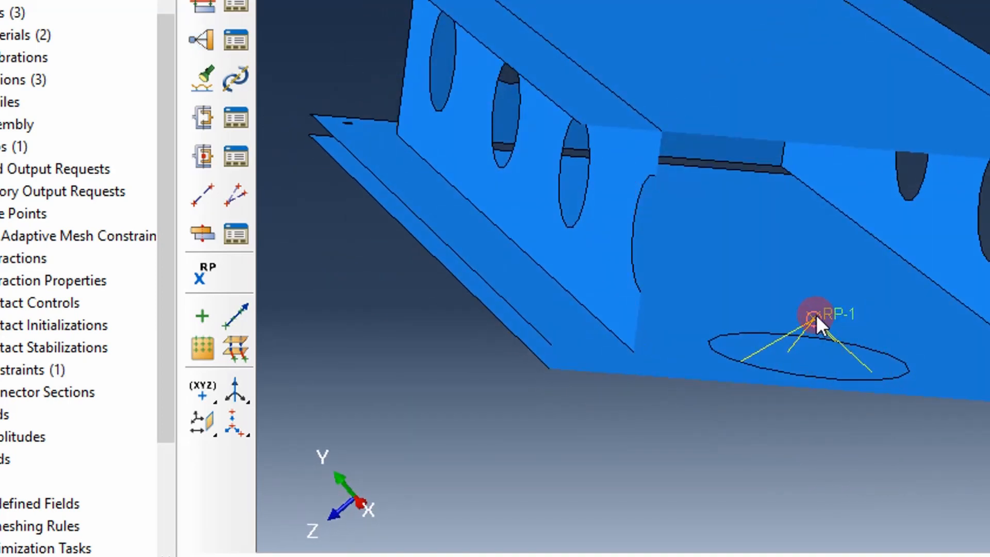
click(815, 352)
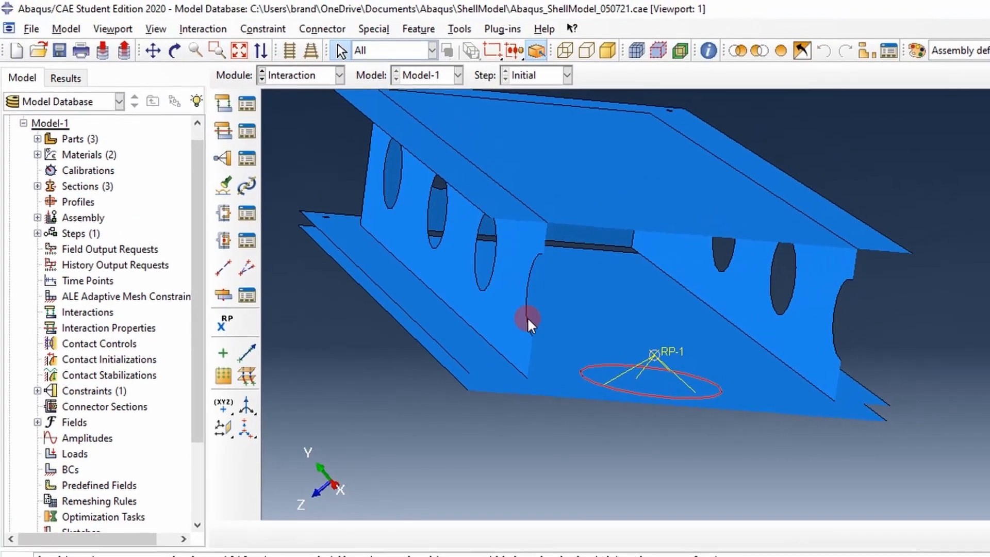
Start a new Point mass/inertia definition named Mass
click(396, 79)
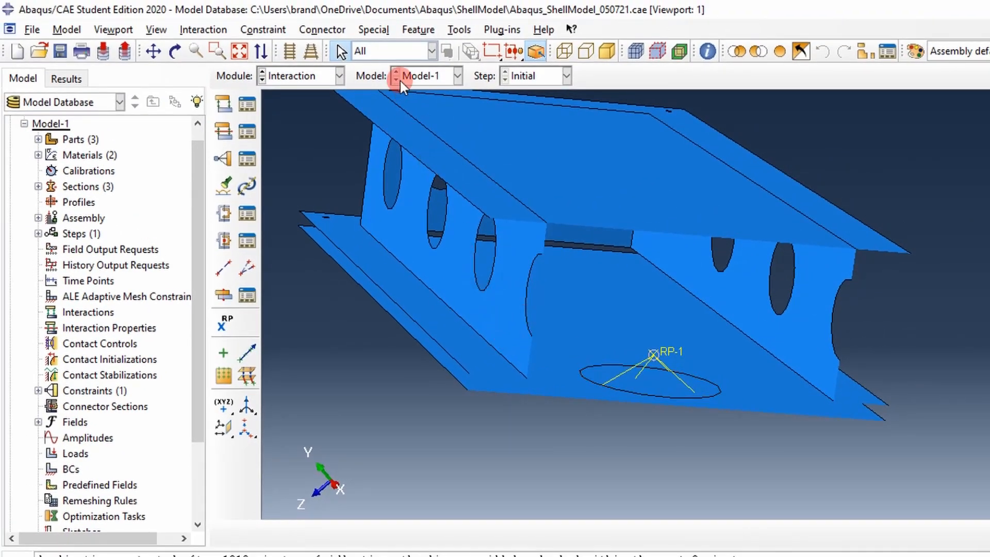
click(373, 31)
mouse_move(400, 46)
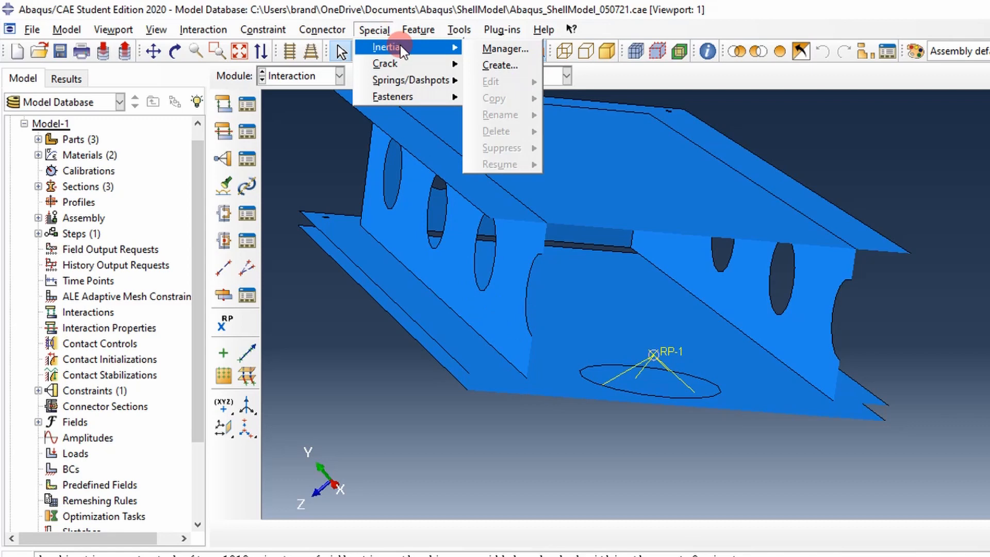
click(518, 65)
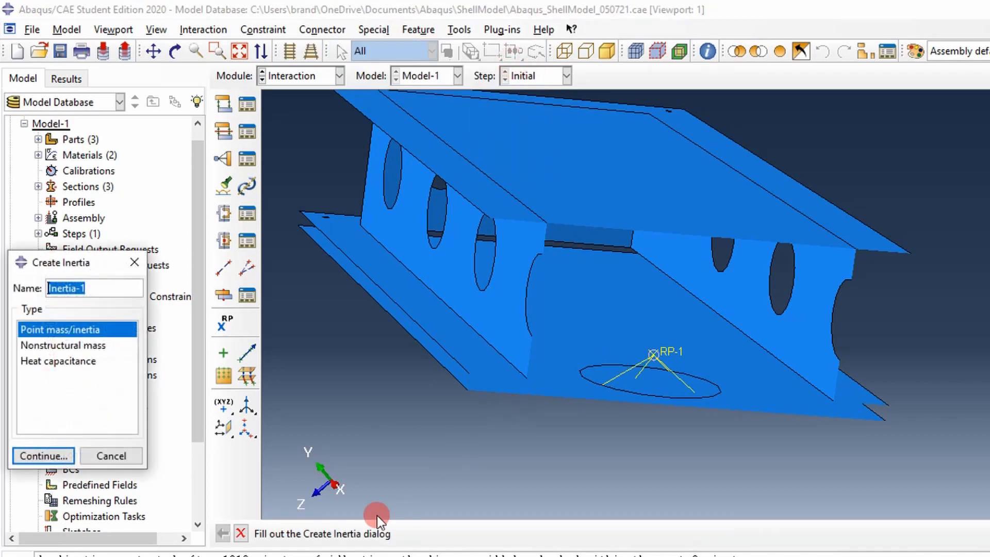
drag(91, 263, 373, 231)
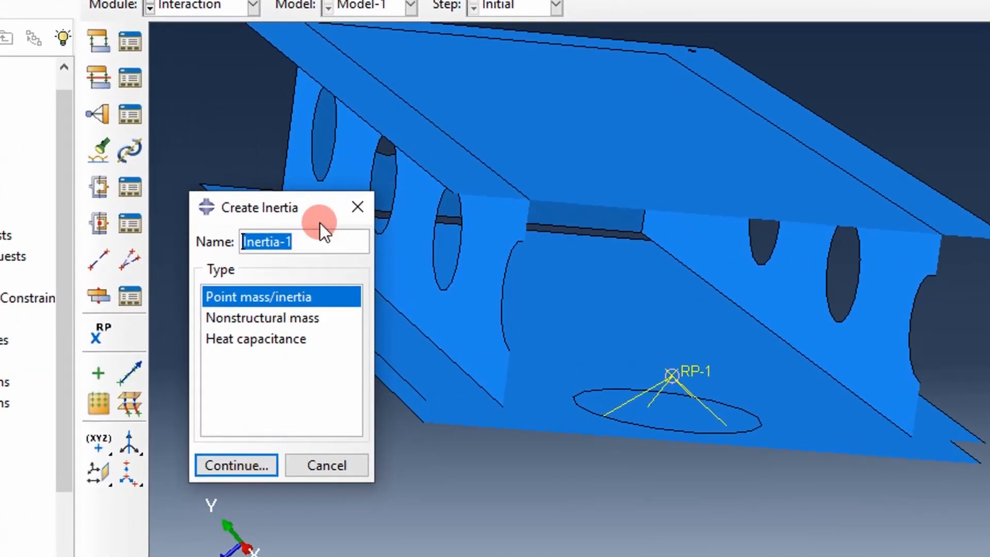
text(M)
key(BackSpace)
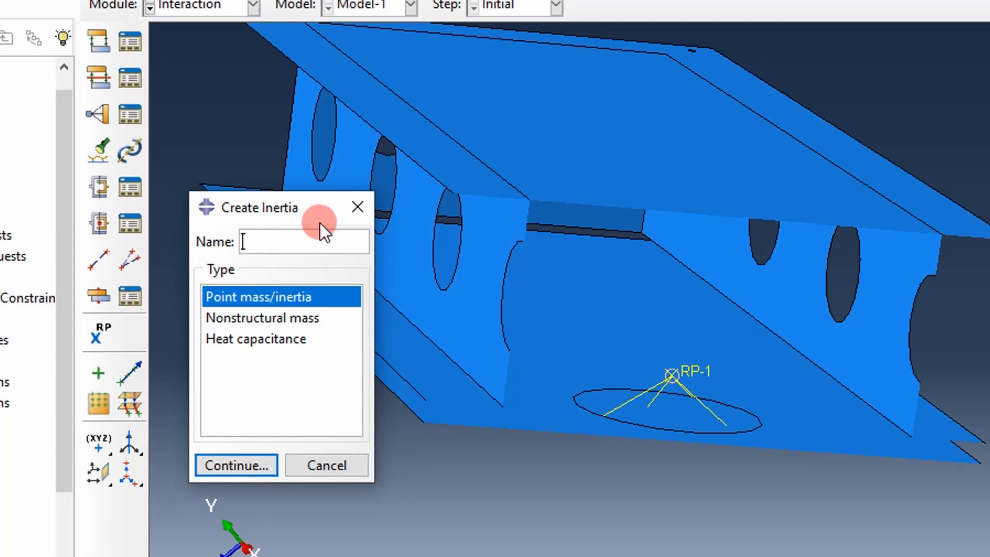
text(Mass)
click(260, 462)
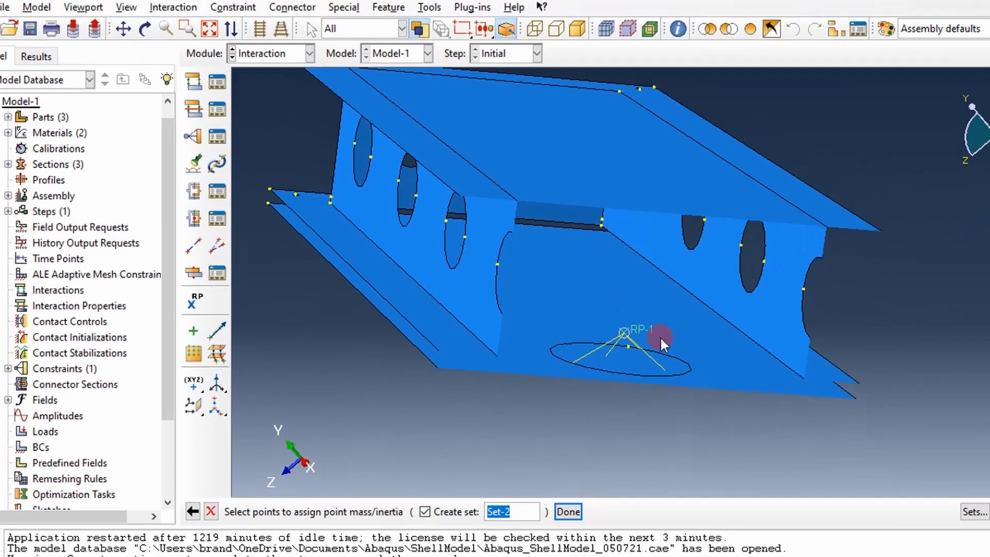
Assign the point mass to the existing RP_Mass set
click(957, 500)
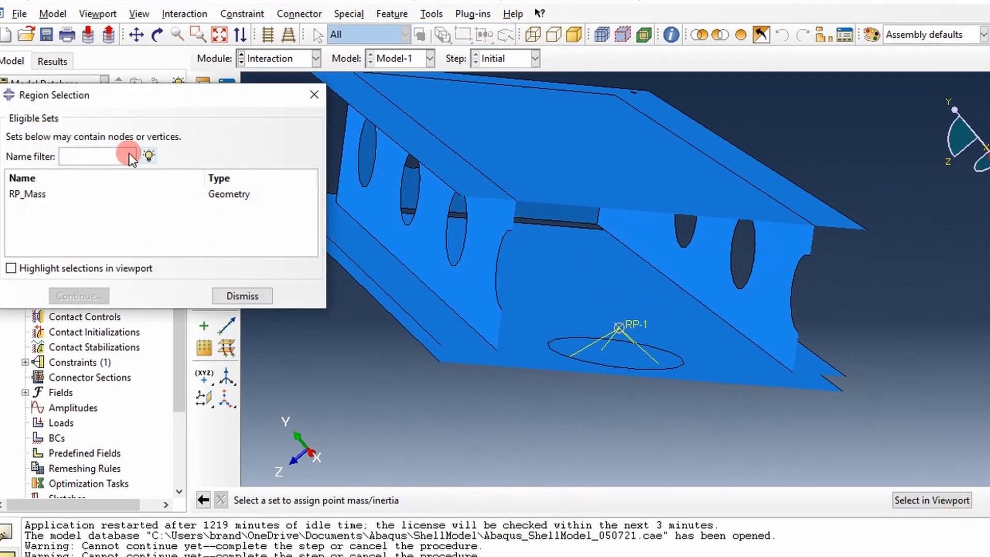
click(44, 196)
click(78, 296)
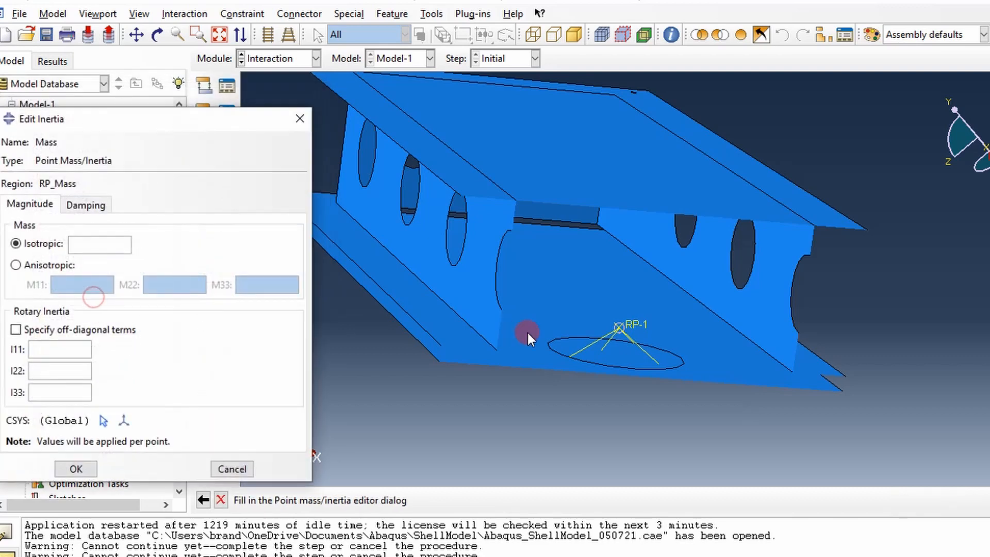
drag(113, 121, 456, 93)
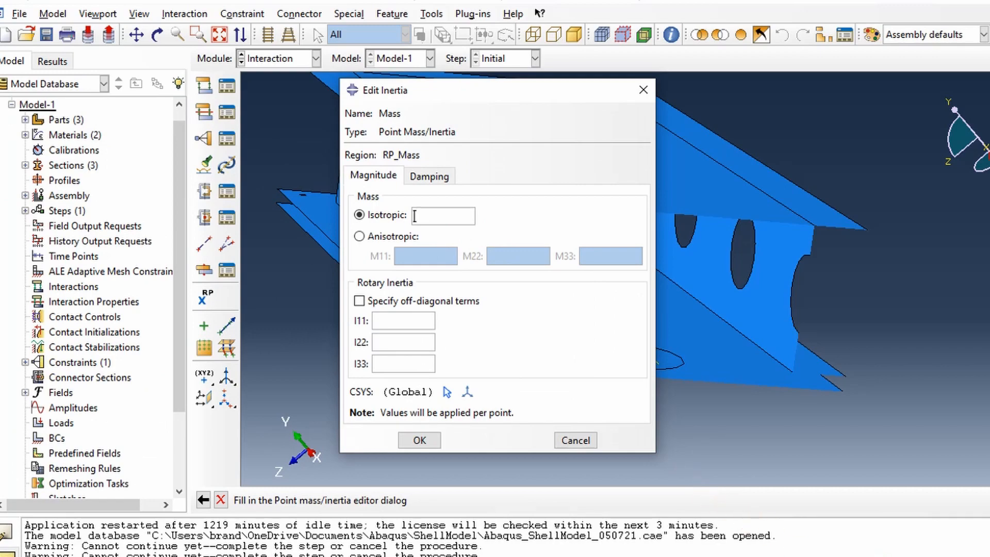
Switch to the PointMasses sheet in Excel and paste the Abaqus Mass from M5 into M7 as a plain value
key(alt+Tab)
click(691, 239)
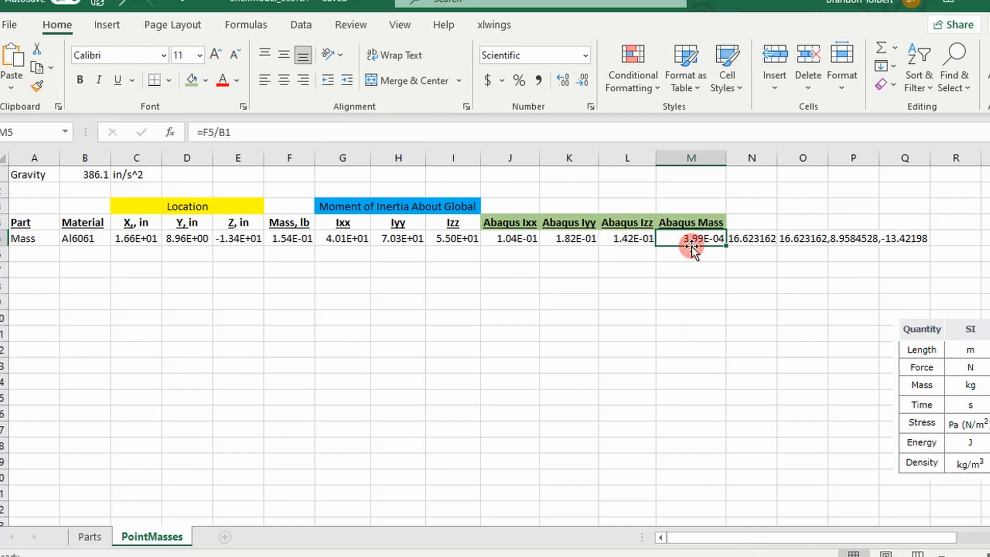
key(ctrl+c)
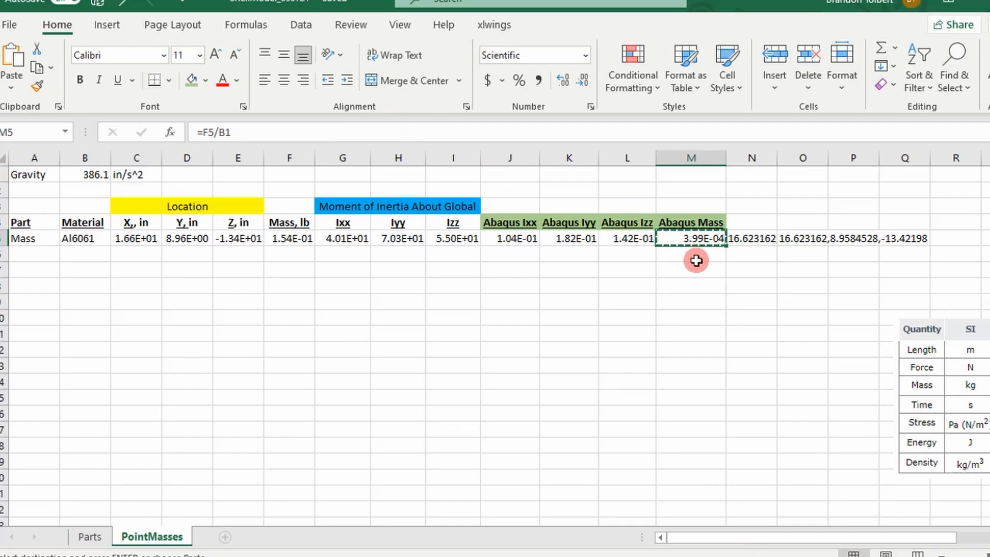
click(696, 266)
right_click(695, 267)
click(761, 199)
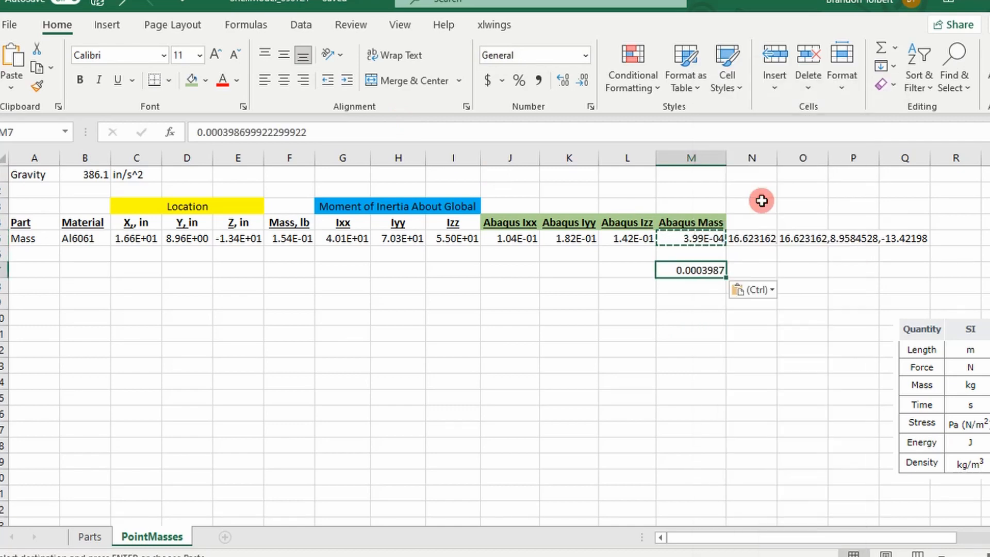
Copy the full-precision mass from M7 and, in Abaqus, set the isotropic mass to 0.000398699922299922
double_click(660, 268)
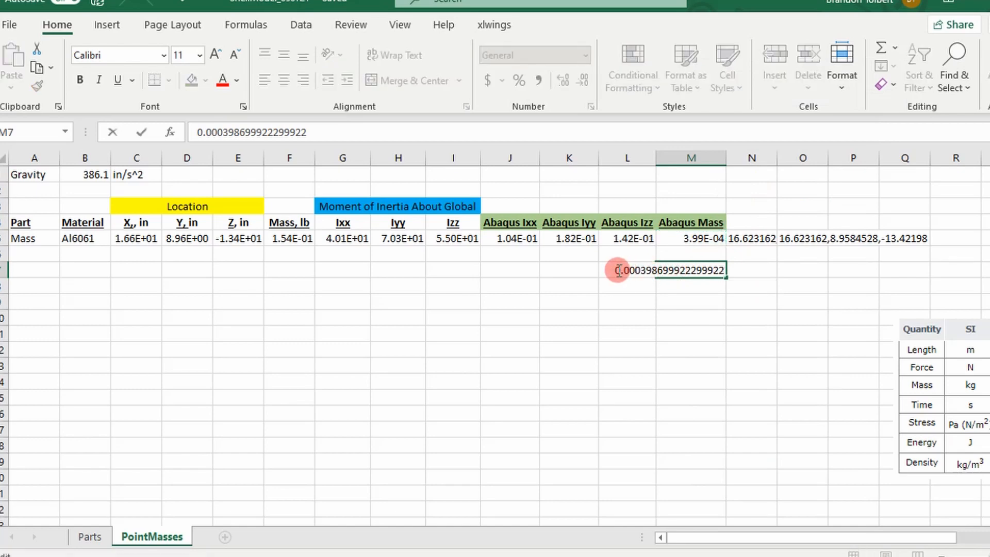
drag(620, 269, 759, 273)
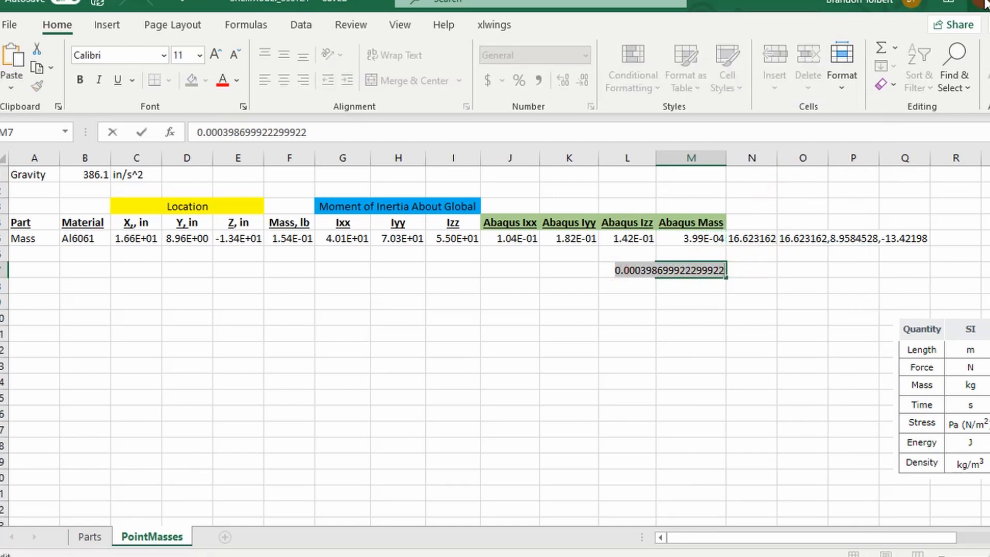
key(alt+Tab)
click(457, 215)
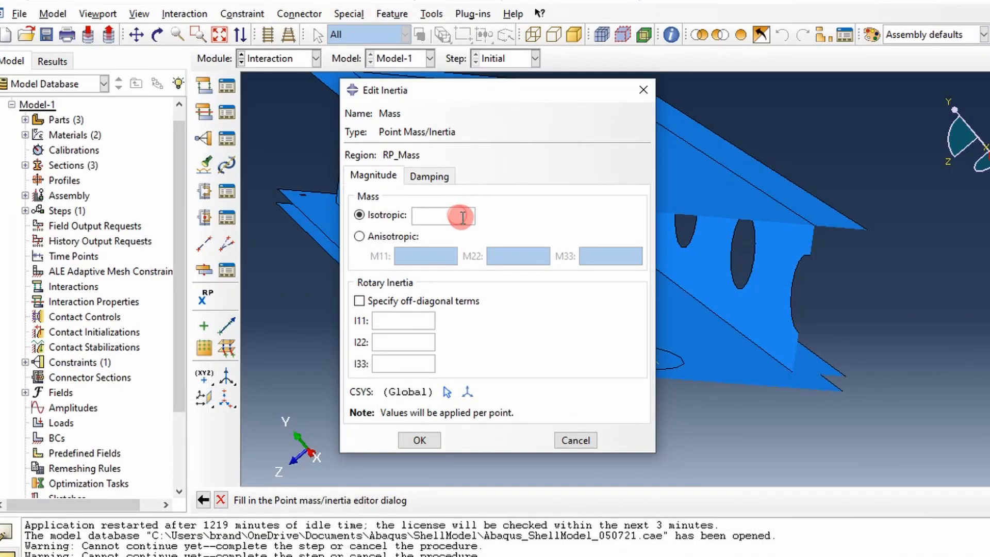
key(ctrl+v)
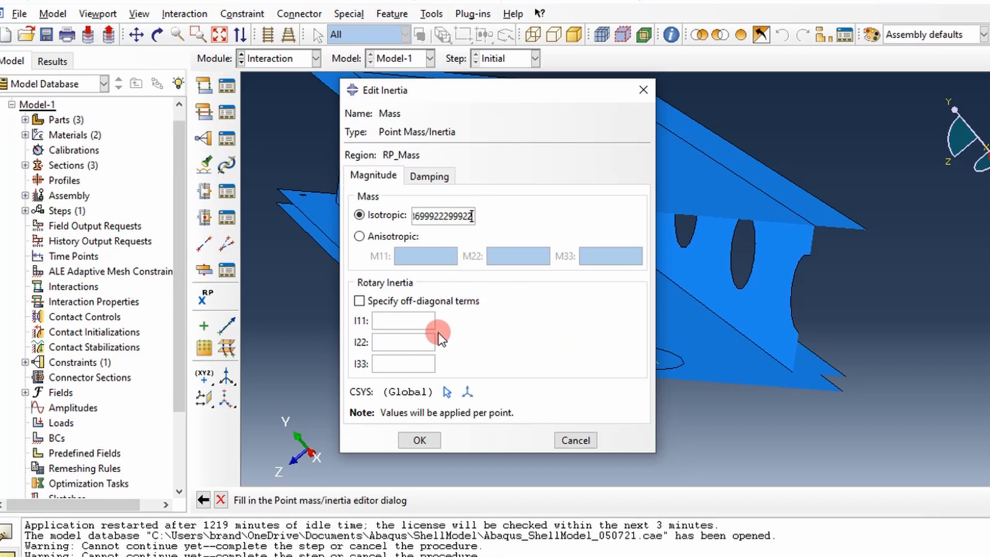
drag(431, 94, 528, 76)
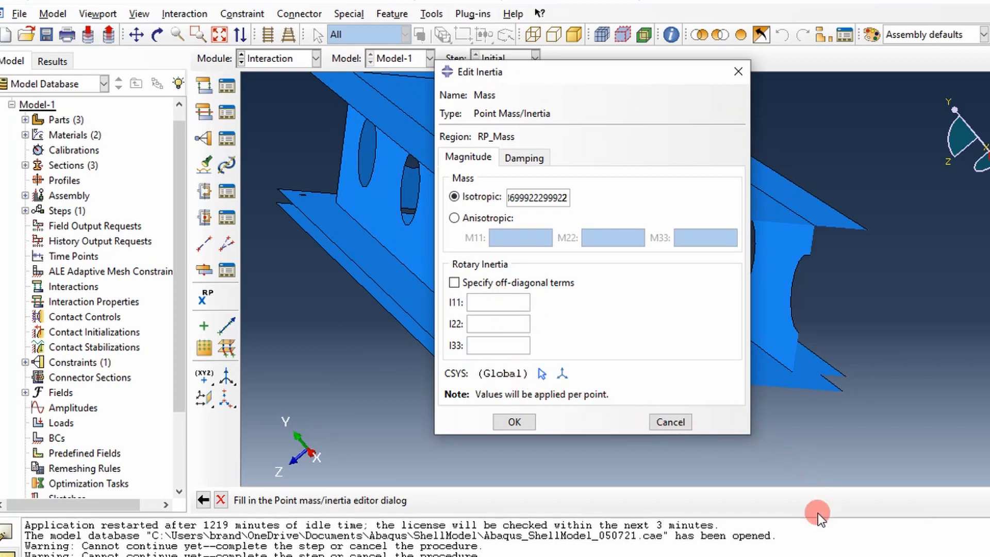
In Excel, copy the Abaqus Ixx, Iyy and Izz inertias from J5:L5 and paste them into J8:L8 as plain values
click(748, 556)
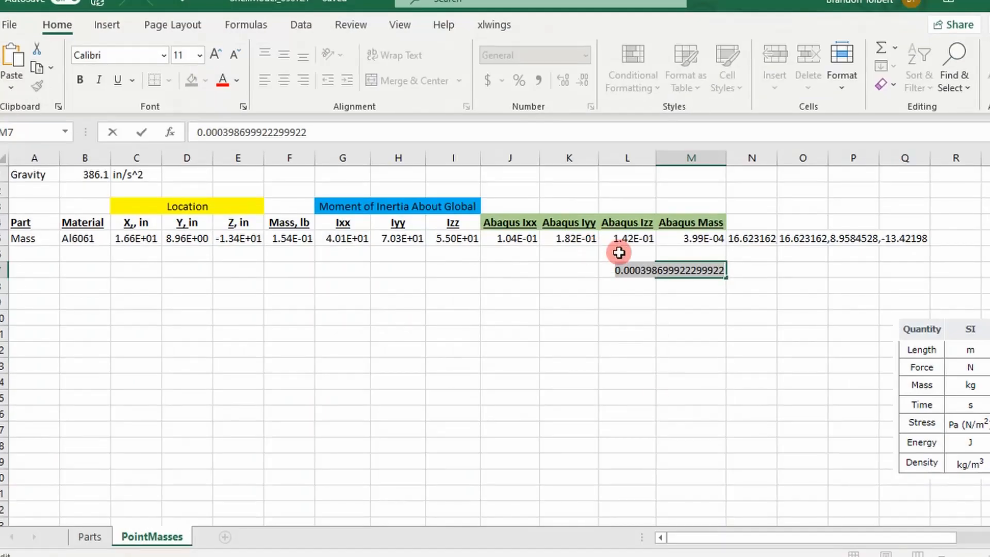
click(562, 270)
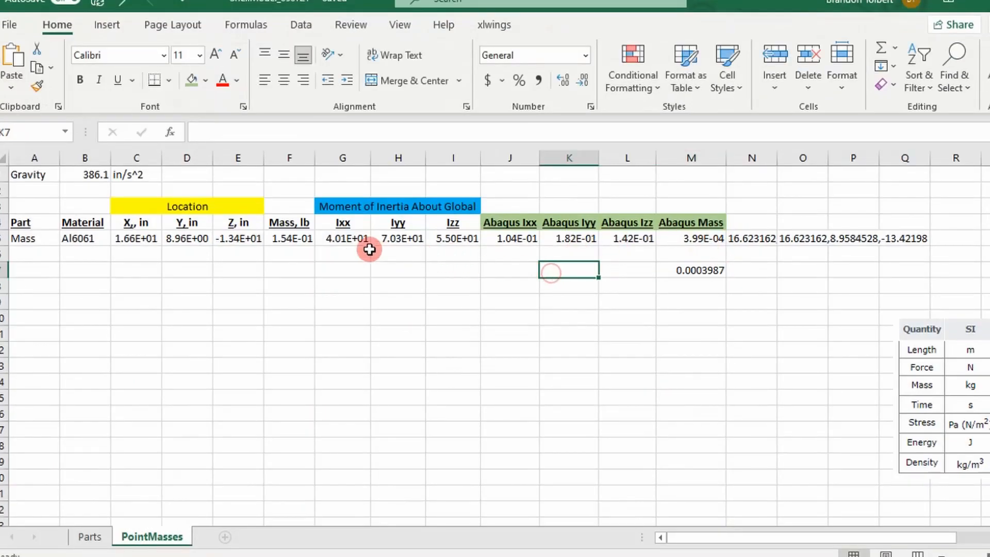
click(331, 236)
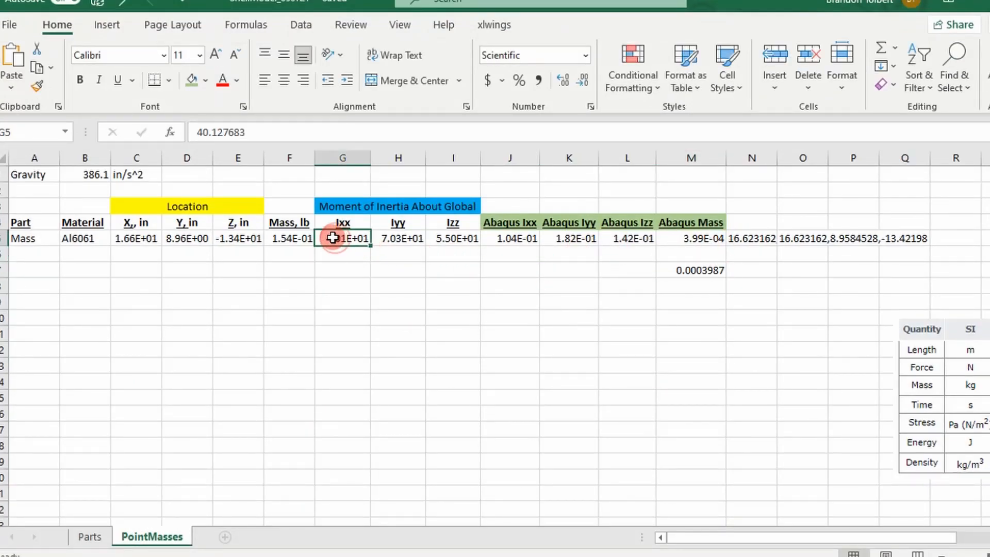
double_click(334, 238)
drag(519, 236, 606, 238)
key(ctrl+c)
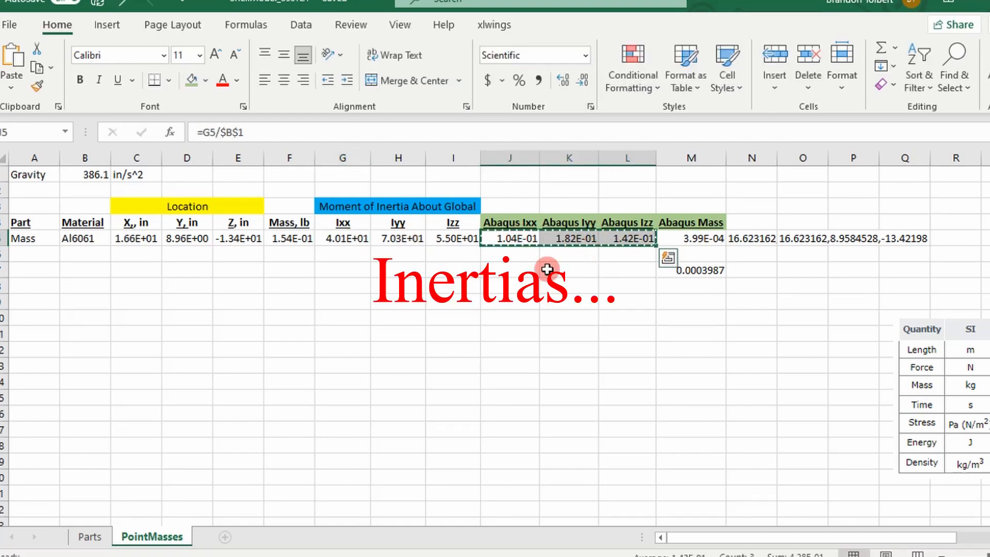
click(506, 278)
click(509, 286)
key(ctrl+v)
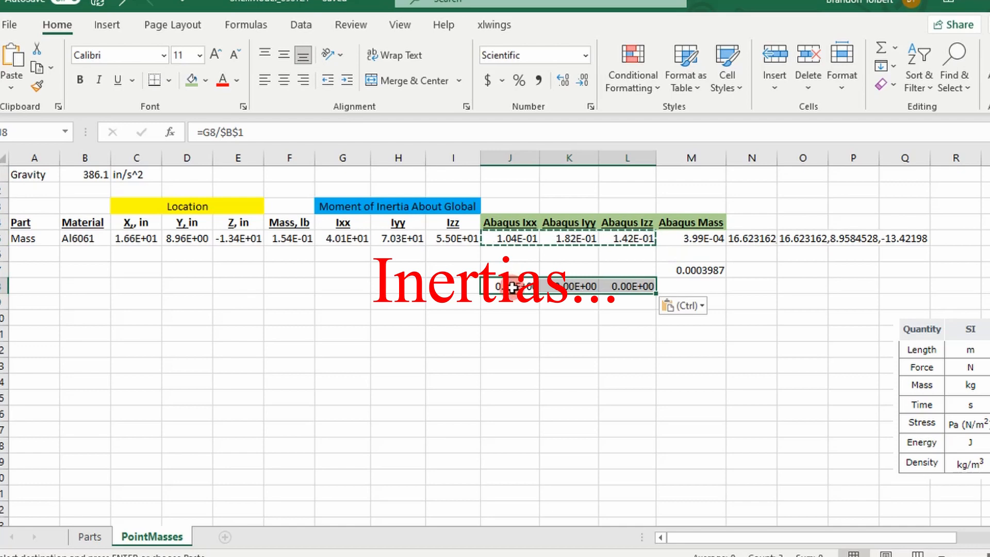
key(ctrl+z)
right_click(515, 286)
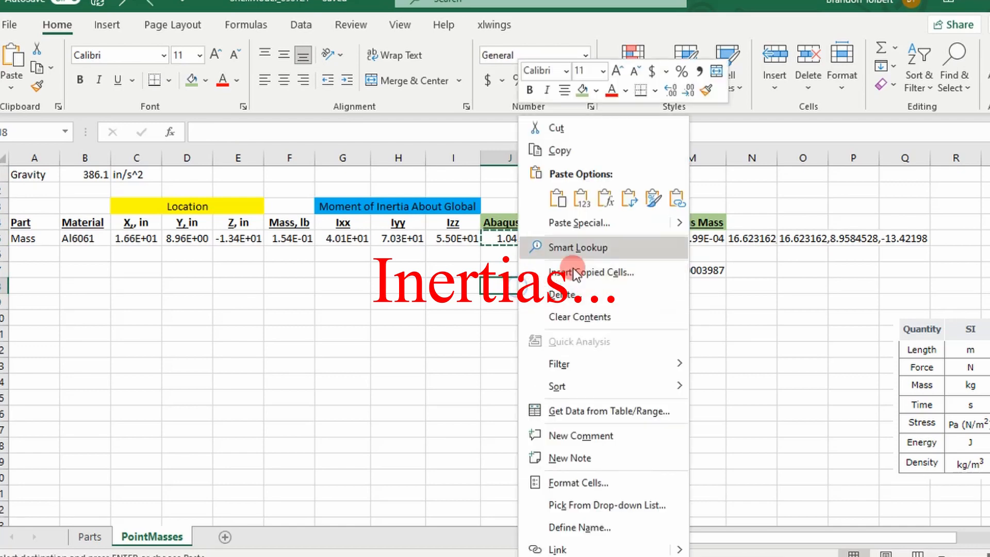
click(597, 203)
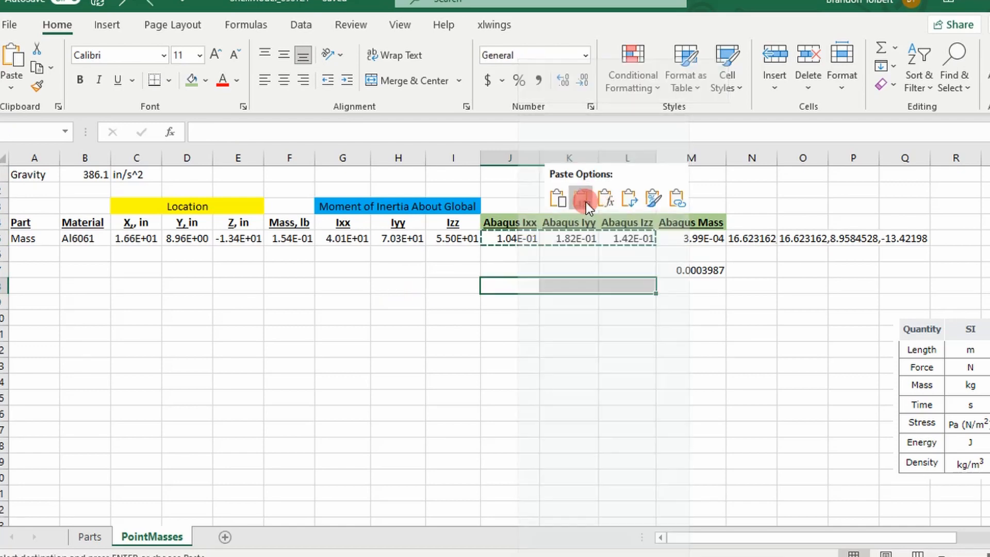
Copy the full-precision Ixx value from J8 and, in Abaqus, set rotary inertia I11 to 0.103930802900803
double_click(521, 289)
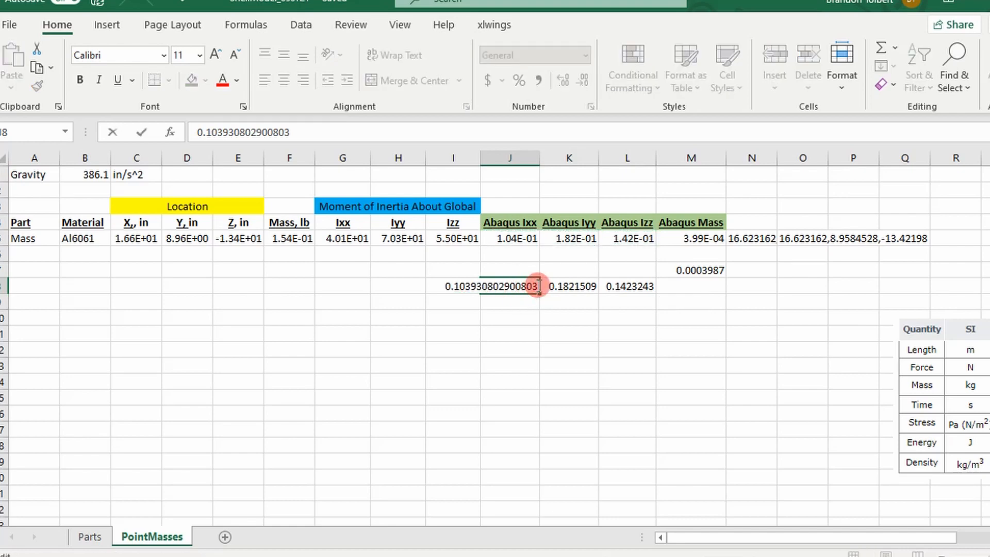
drag(534, 286, 412, 280)
key(ctrl+c)
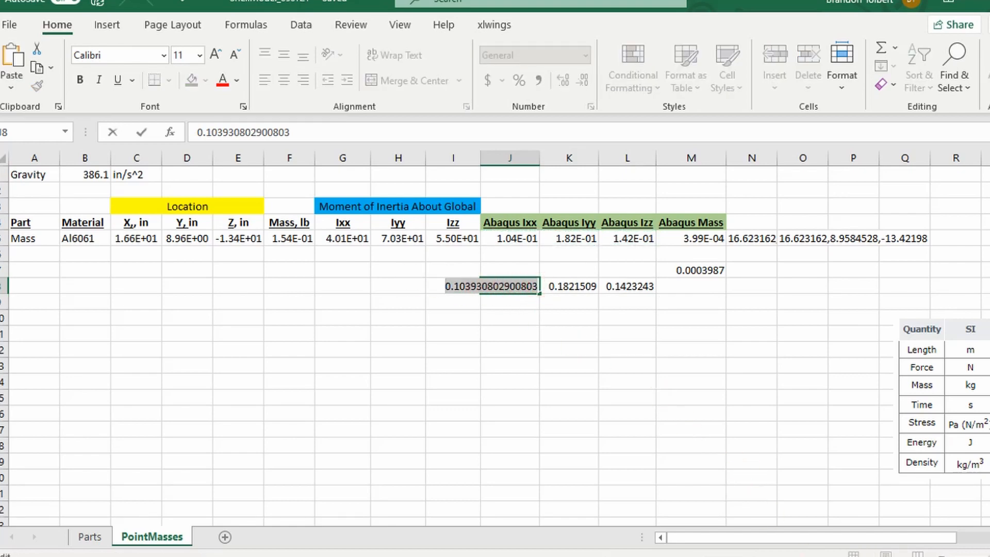
key(alt+Tab)
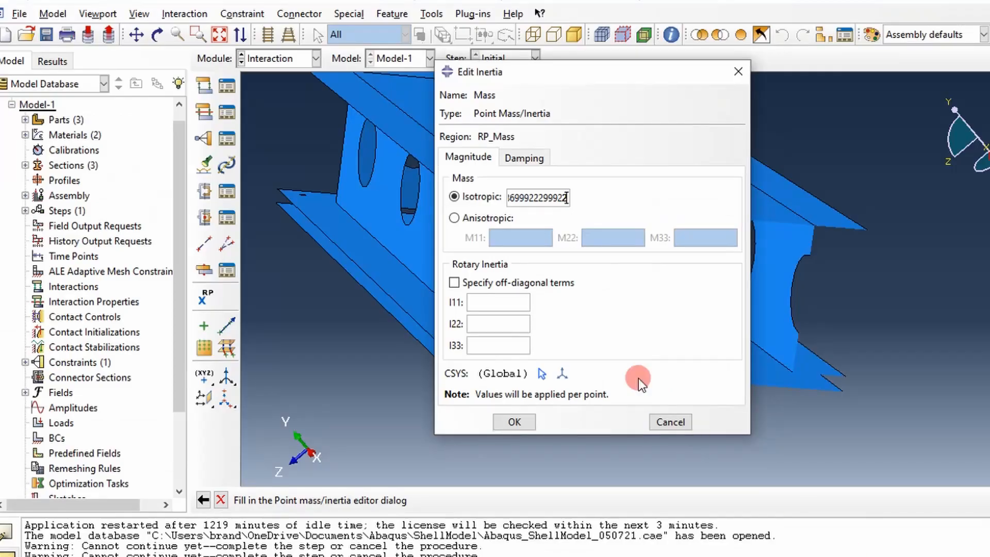
click(485, 301)
key(ctrl+v)
Copy the full-precision Iyy value from K8 in Excel and, in Abaqus, set rotary inertia I22 to 0.182150922040922
click(747, 556)
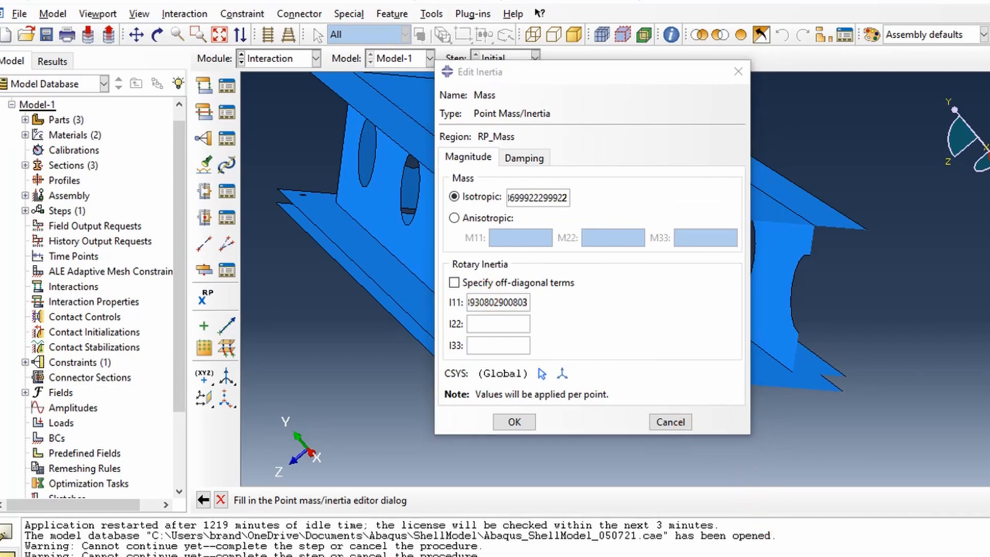
click(570, 285)
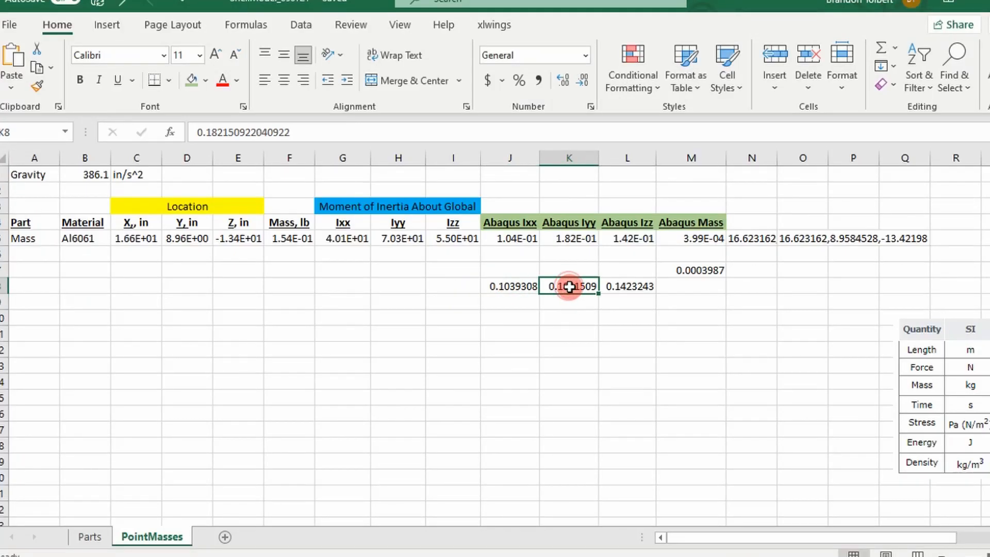
double_click(570, 286)
double_click(569, 287)
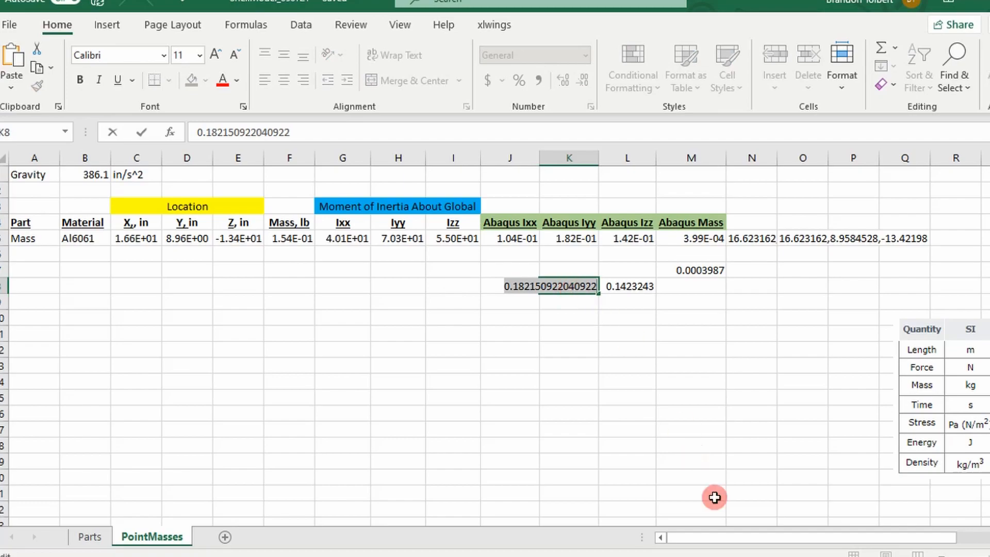
key(alt+Tab)
click(497, 324)
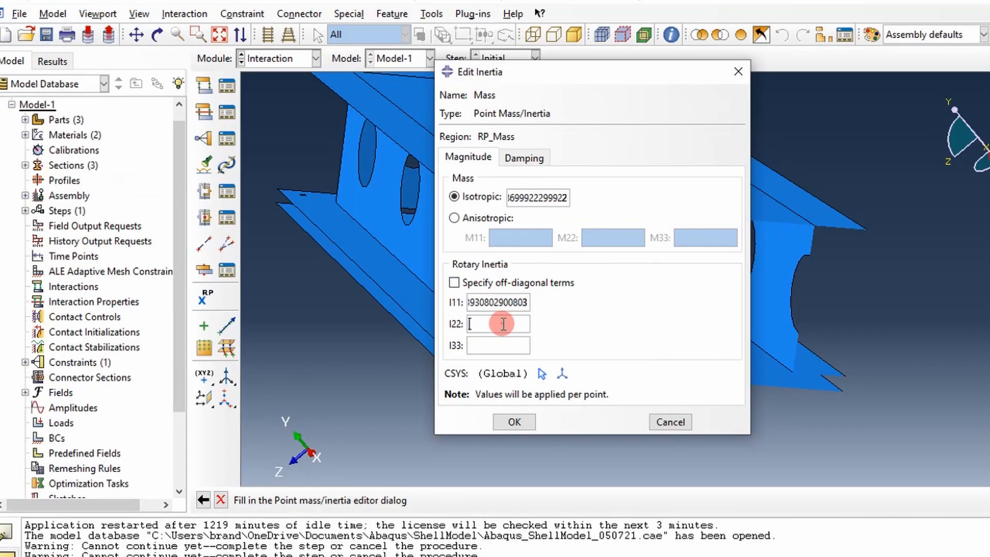
key(ctrl+v)
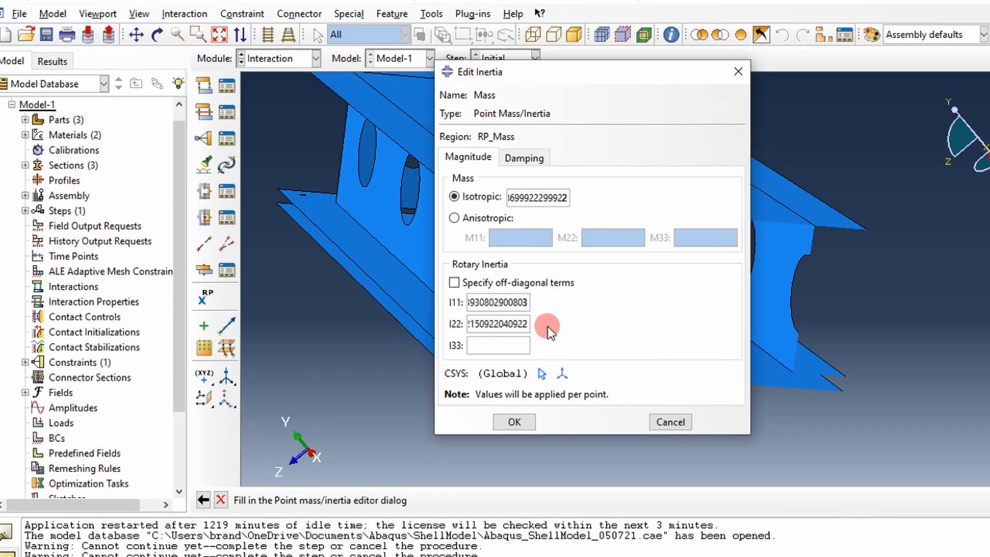
Copy the full-precision Izz value from L8 in Excel and, in Abaqus, set rotary inertia I33 to 0.14232433048433, accepting the point mass definition
click(753, 551)
double_click(614, 286)
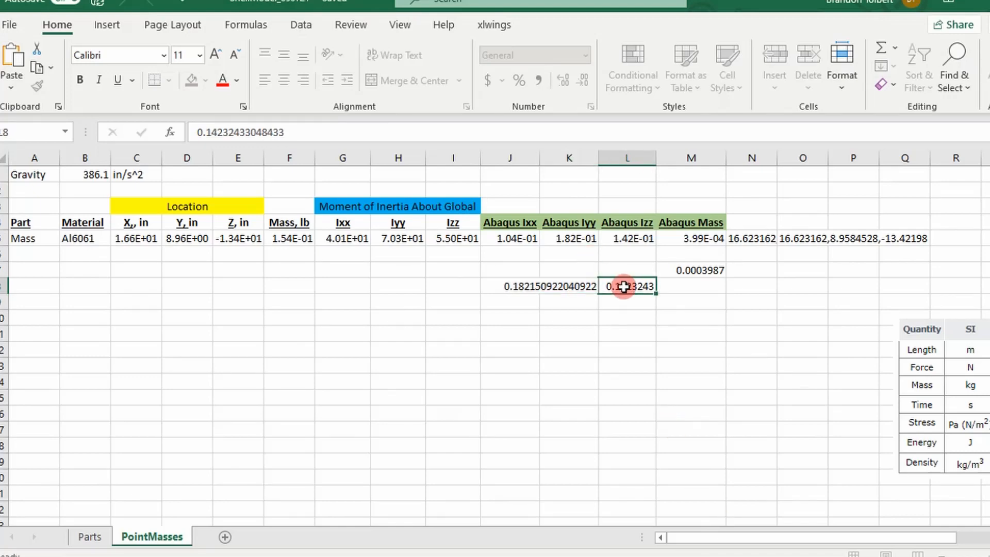
text(AC)
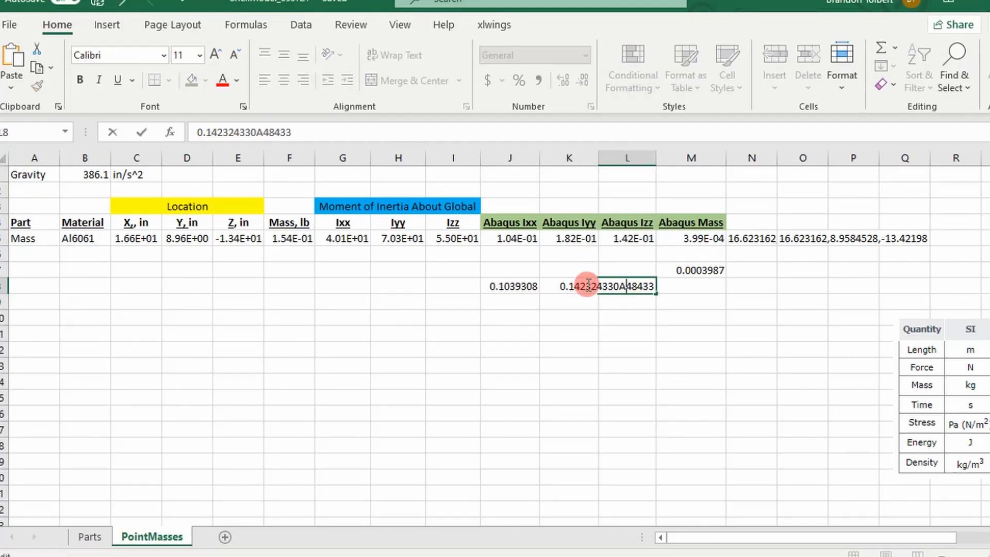
key(BackSpace)
key(BackSpace)
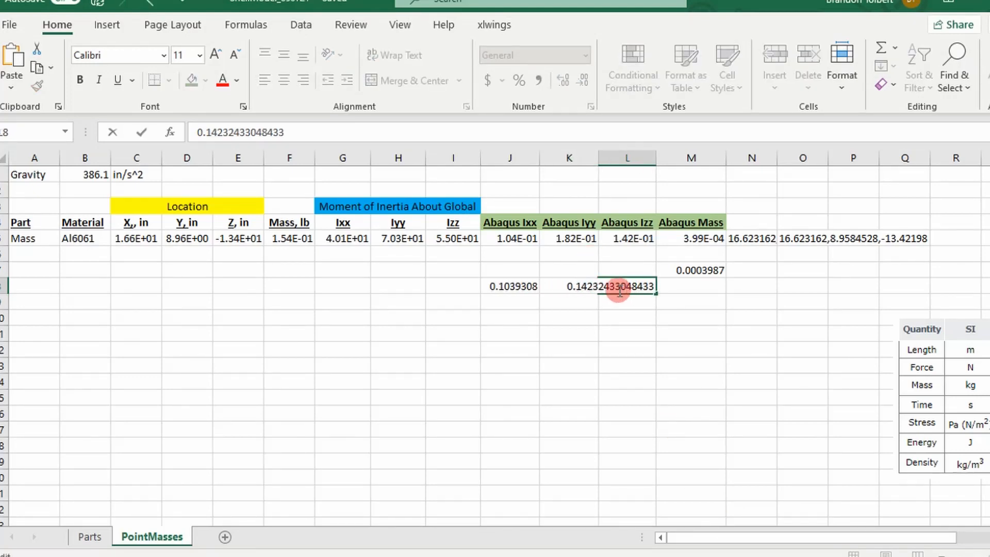
double_click(621, 289)
click(835, 556)
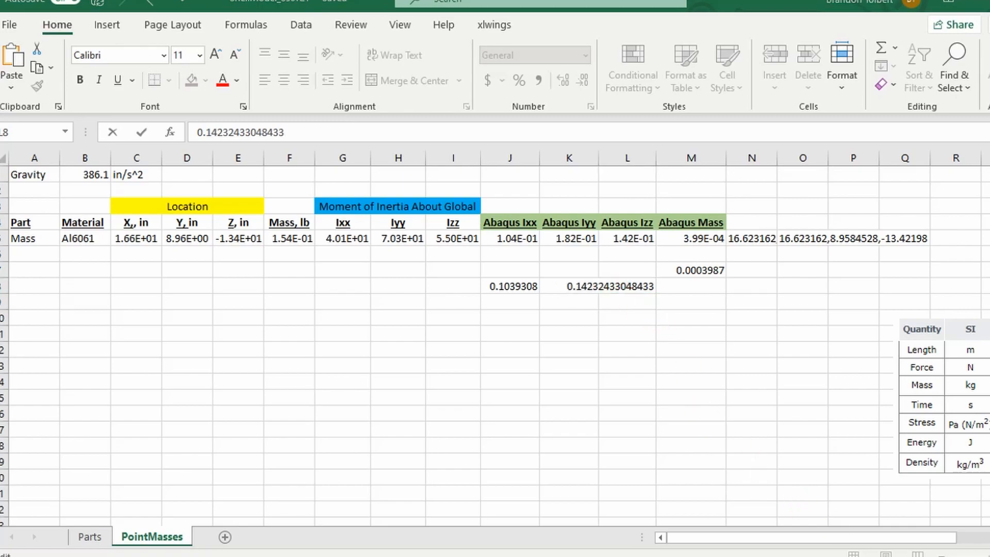
click(518, 350)
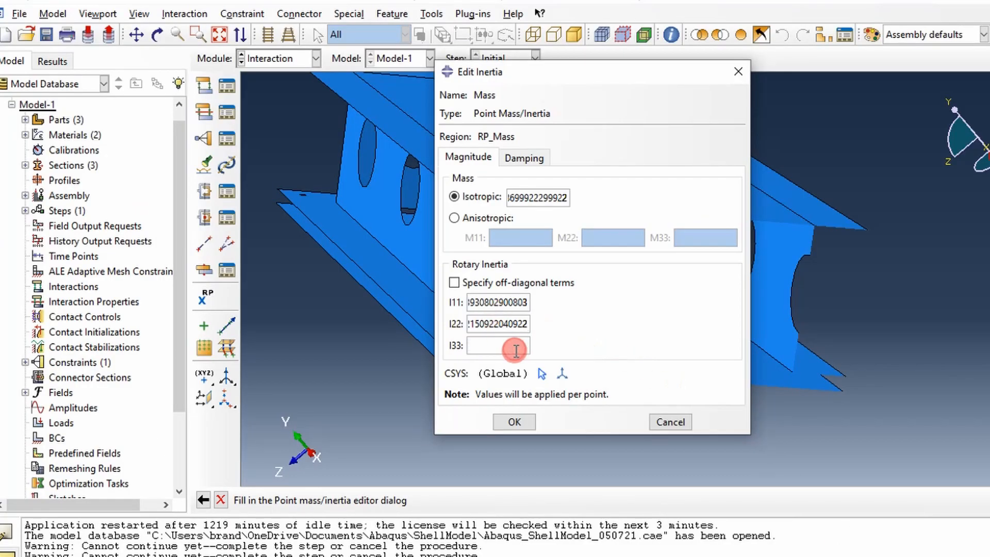
key(ctrl+v)
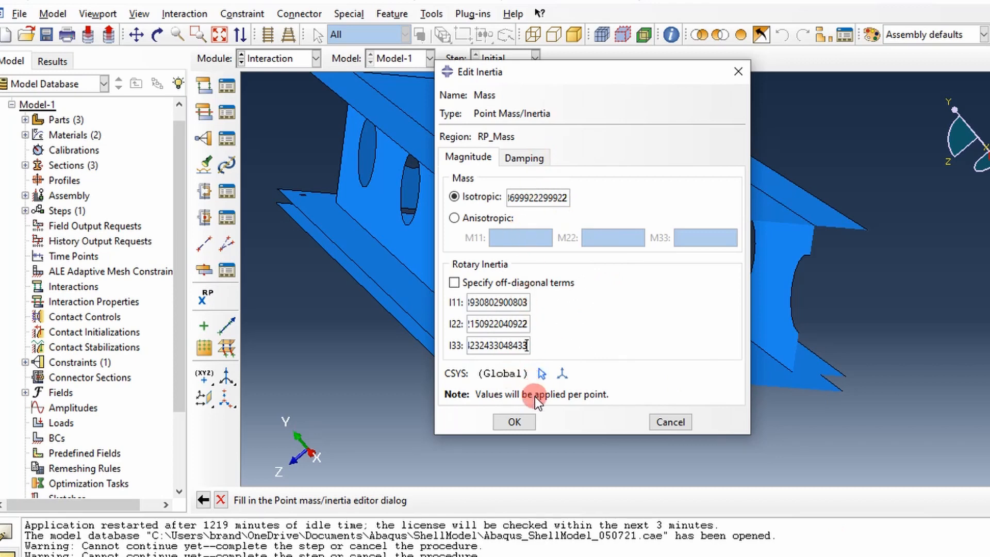
click(515, 421)
ctrl+alt+drag(617, 338, 609, 300)
scroll(582, 287, down, 5)
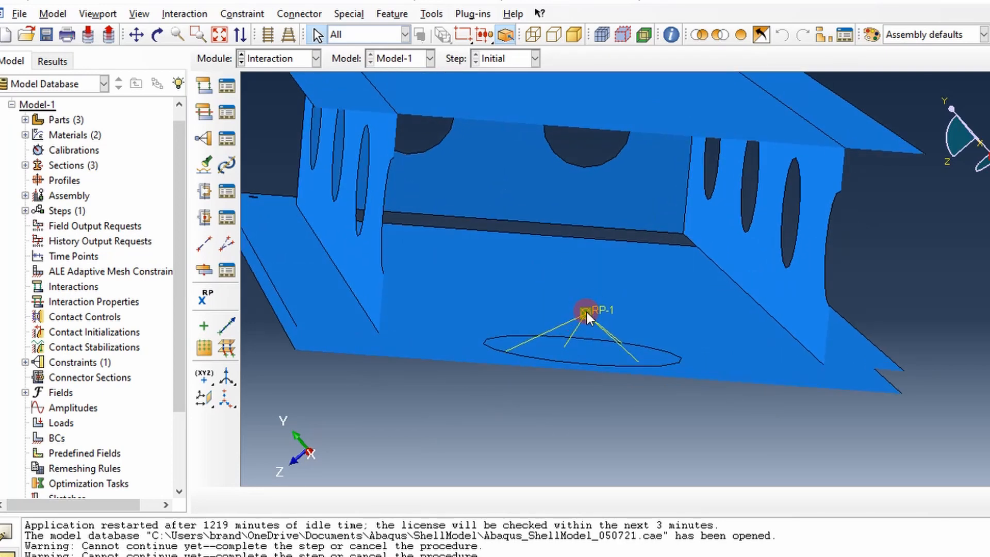
scroll(586, 311, up, 2)
ctrl+alt+drag(558, 315, 622, 308)
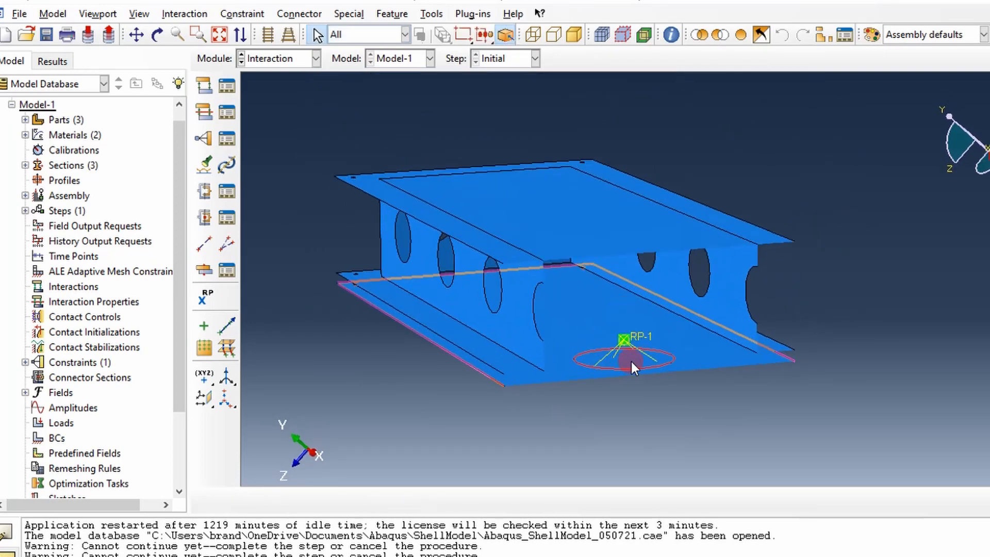
click(885, 345)
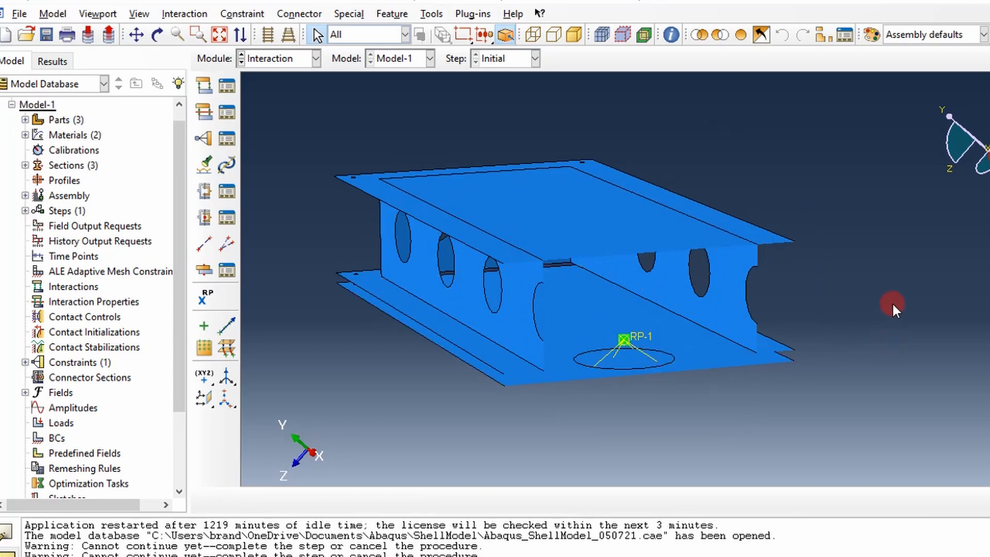